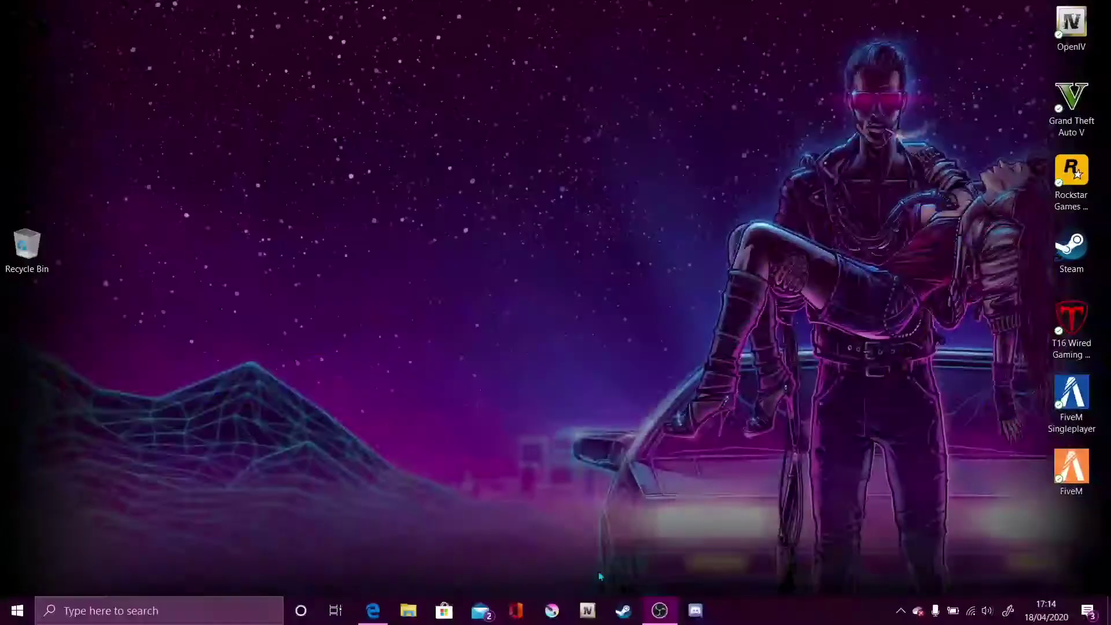
Search the web for "lspdfr" in Microsoft Edge and open the LCPDFR.com Installation Guide result.
click(372, 611)
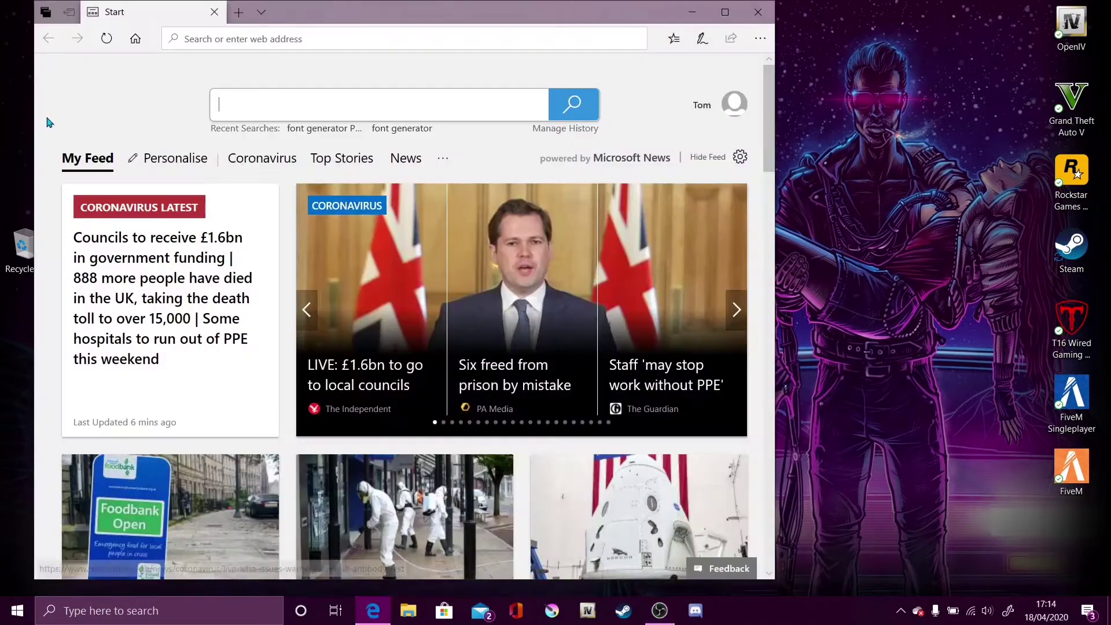
click(725, 12)
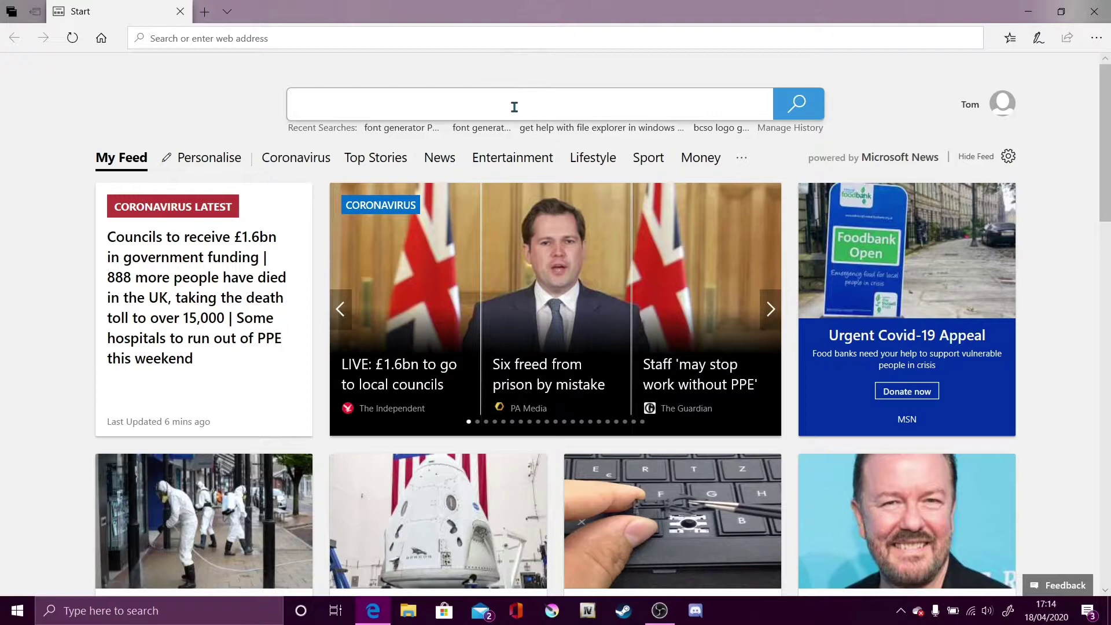
click(514, 107)
text(lspdfr)
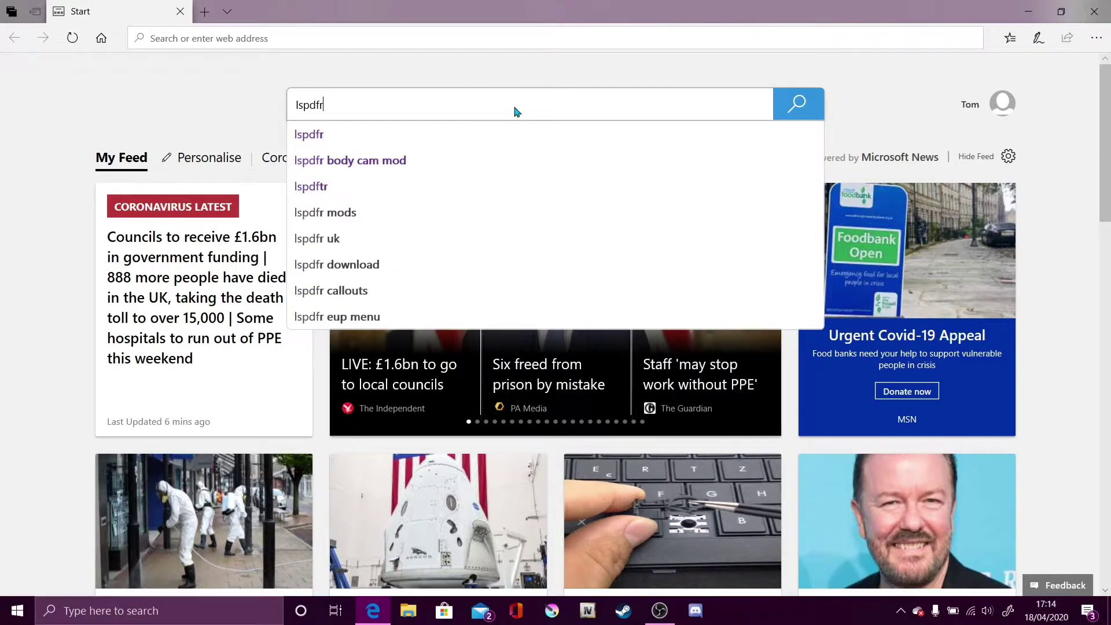
key(Return)
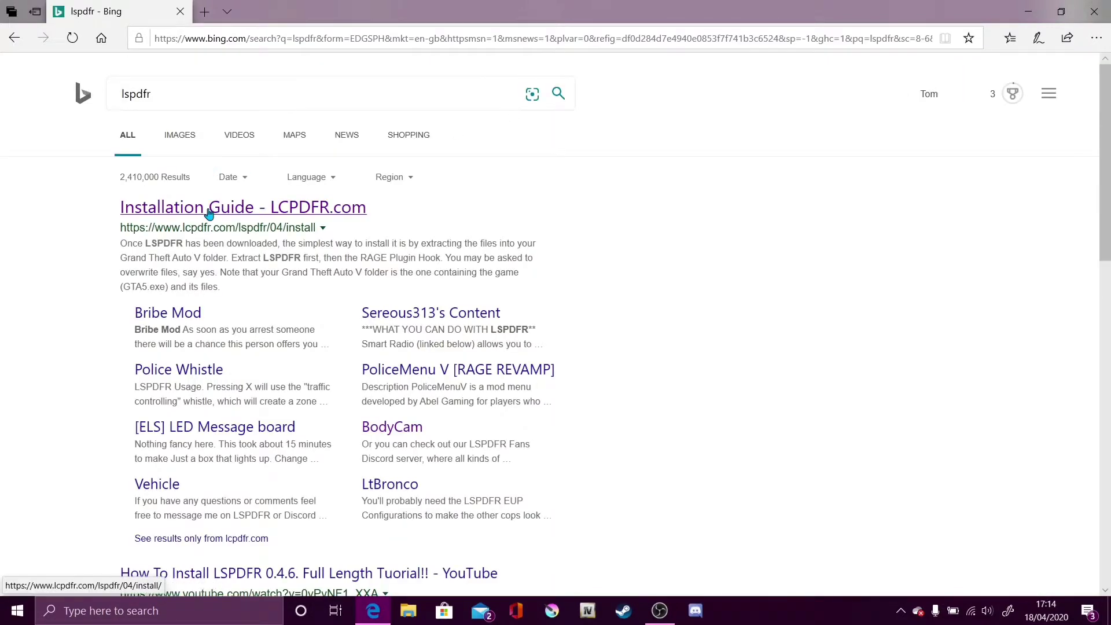
click(212, 213)
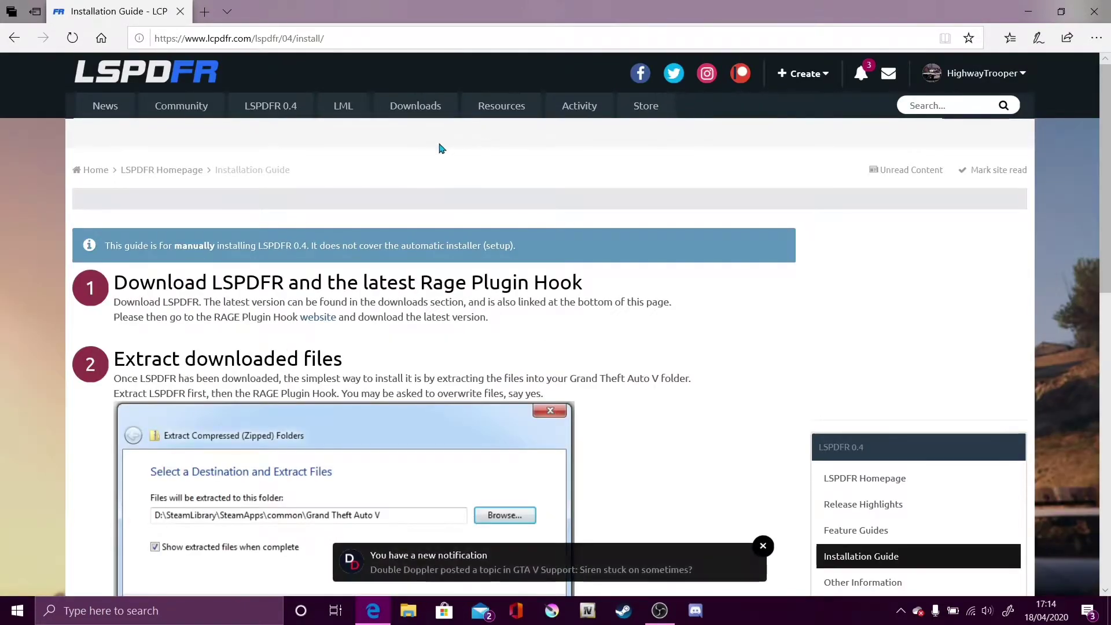
Go to the site's GTA5 mod downloads and show the Essential Mods category.
click(425, 110)
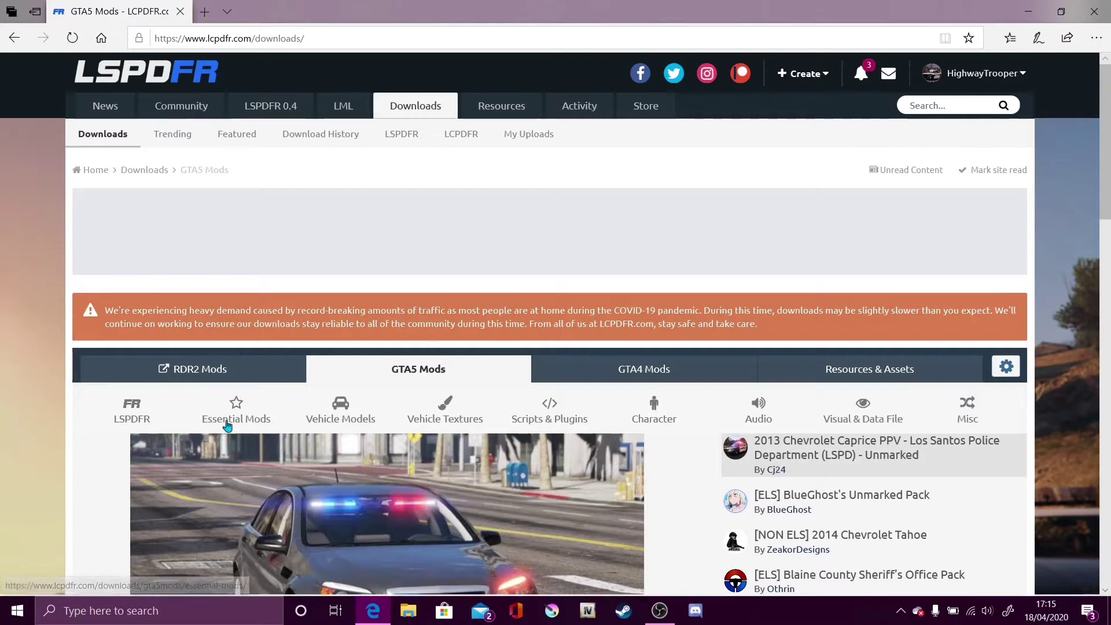
scroll(234, 405, down, 5)
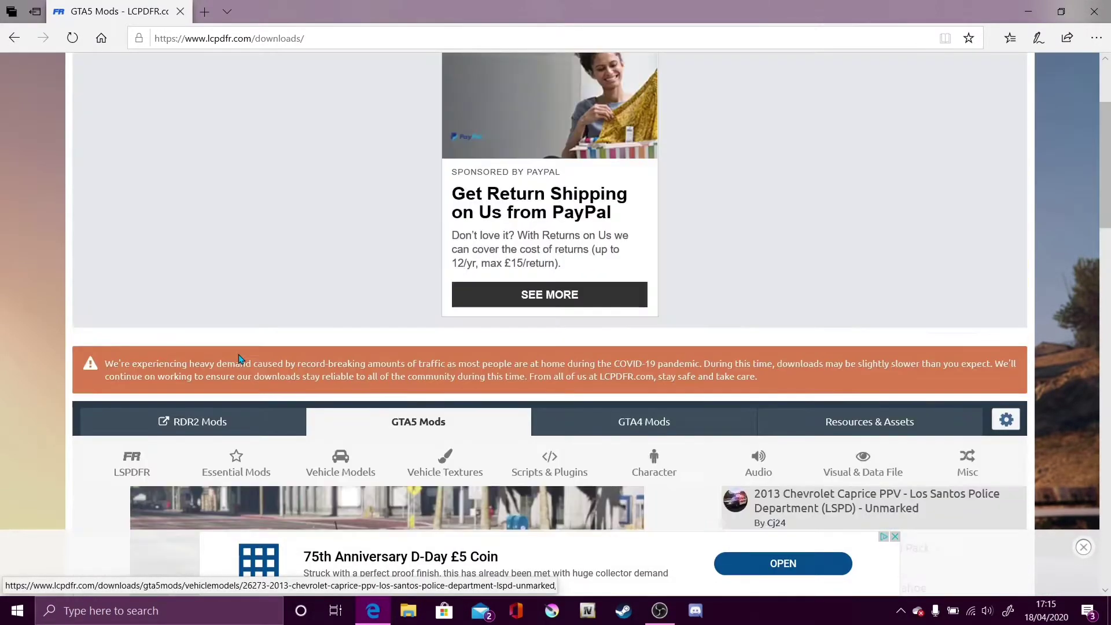
click(247, 485)
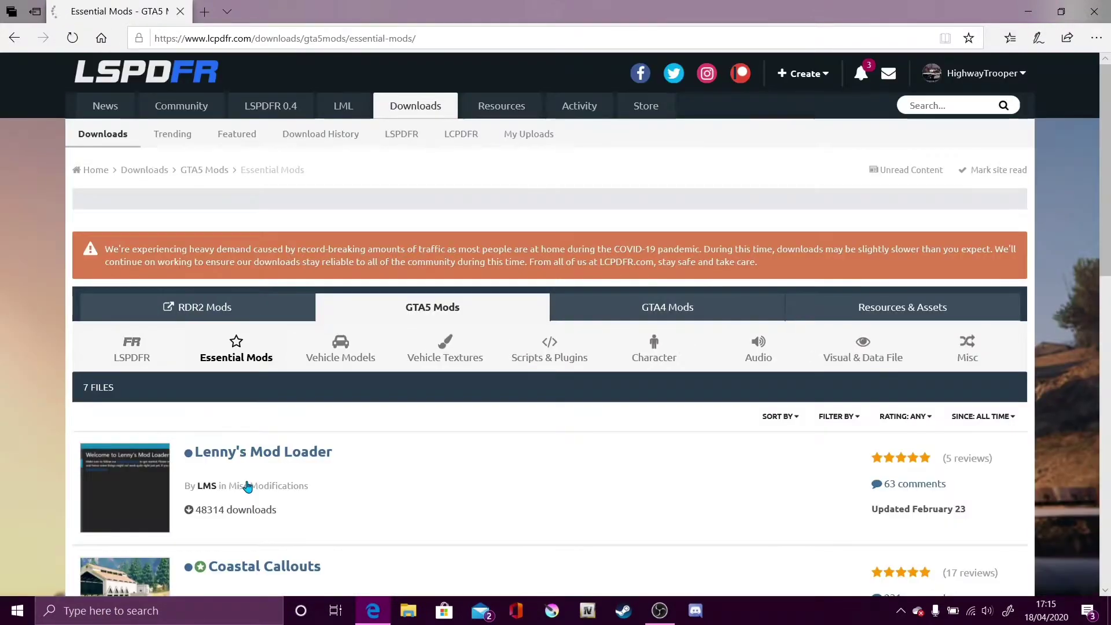
Find Emergency uniforms pack - Law & Order among the essential mods and open its file page.
scroll(247, 486, down, 7)
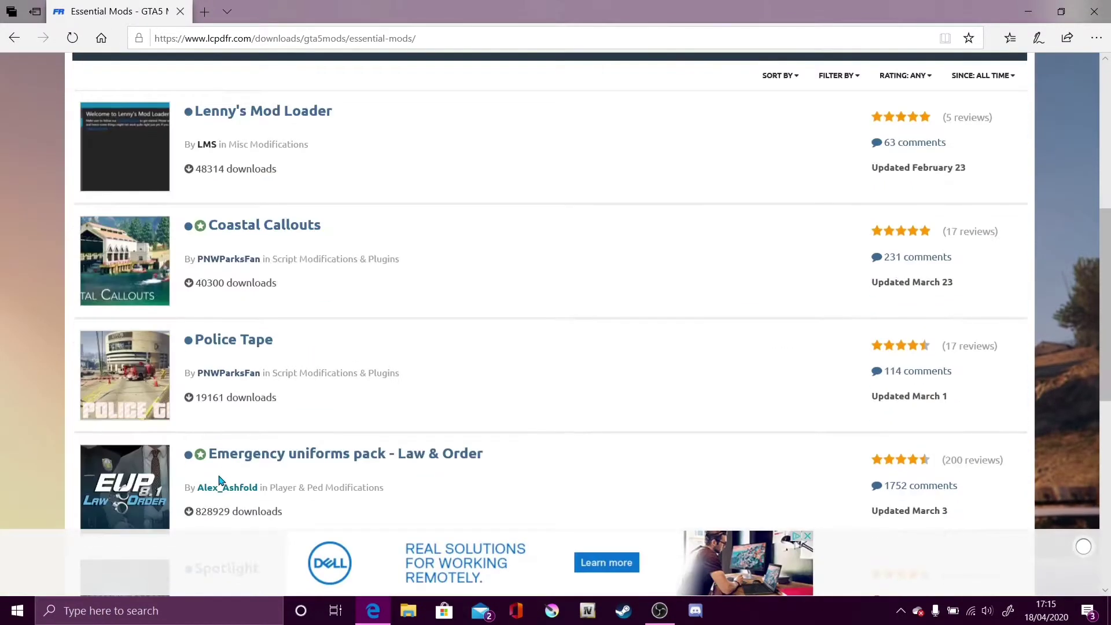
scroll(370, 377, up, 3)
scroll(376, 403, down, 1)
scroll(375, 404, down, 3)
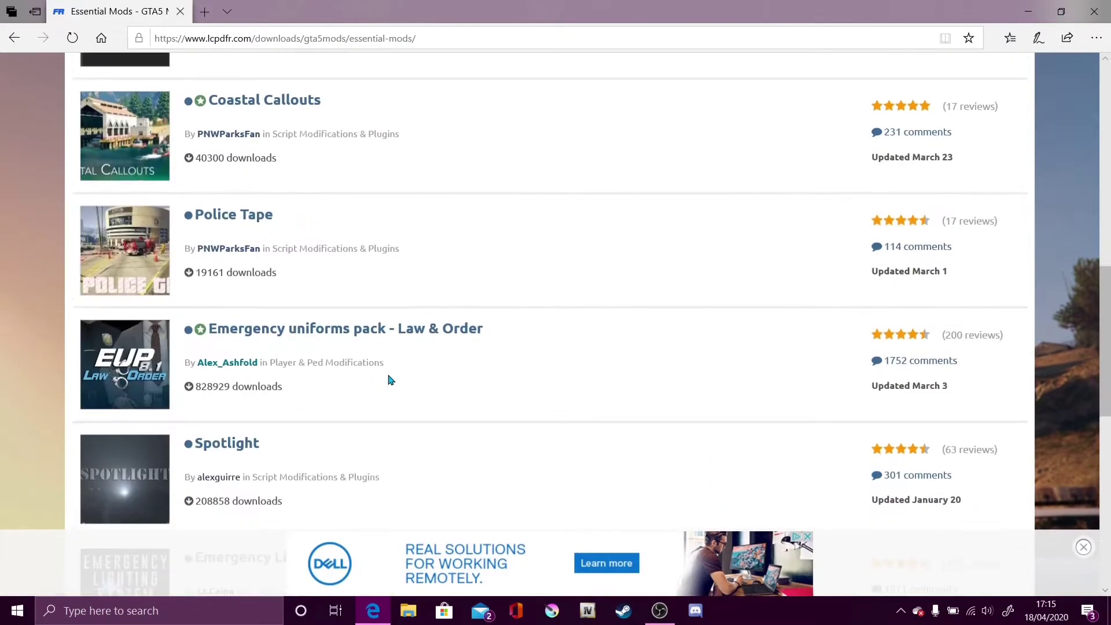
click(421, 329)
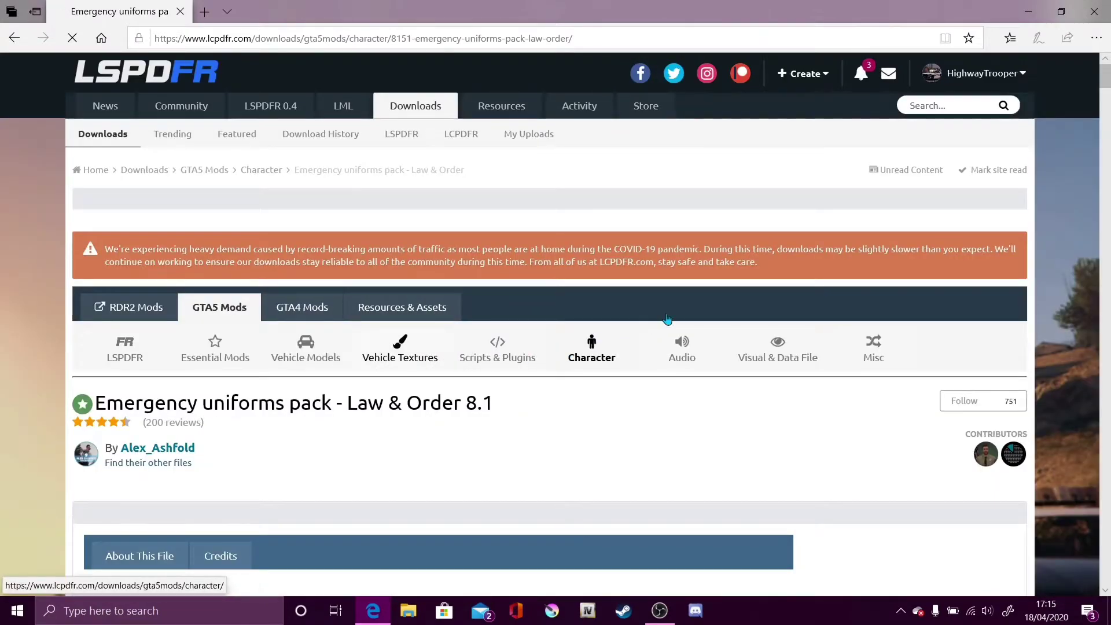
Download the Emergency uniforms pack - Law & Order 8.1 archive and open it.
scroll(707, 304, down, 8)
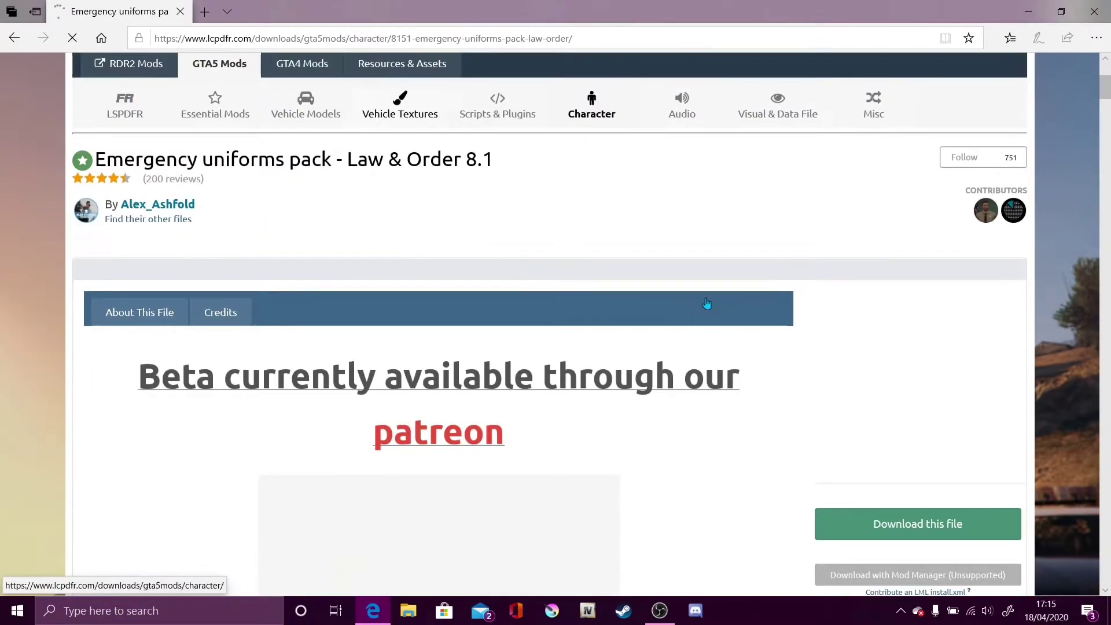
scroll(707, 304, down, 3)
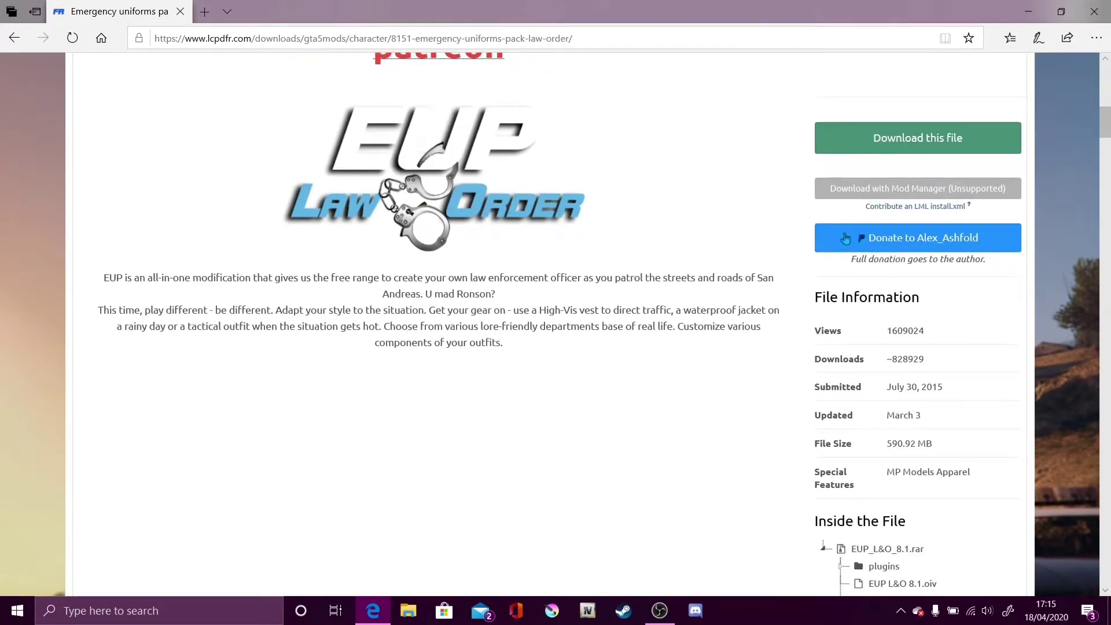
click(881, 146)
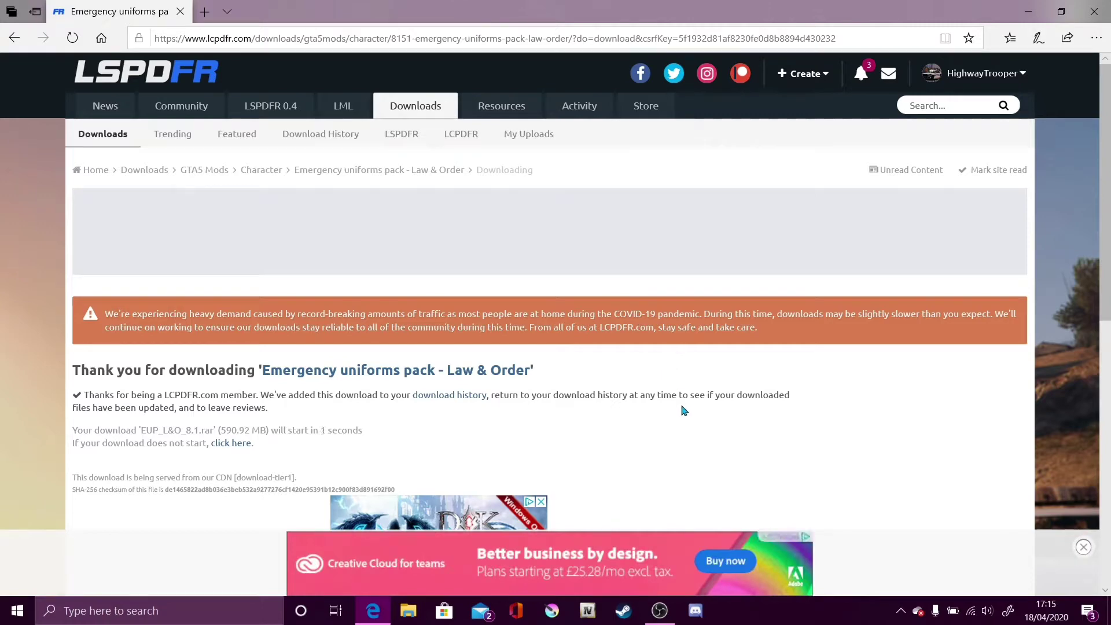
click(681, 578)
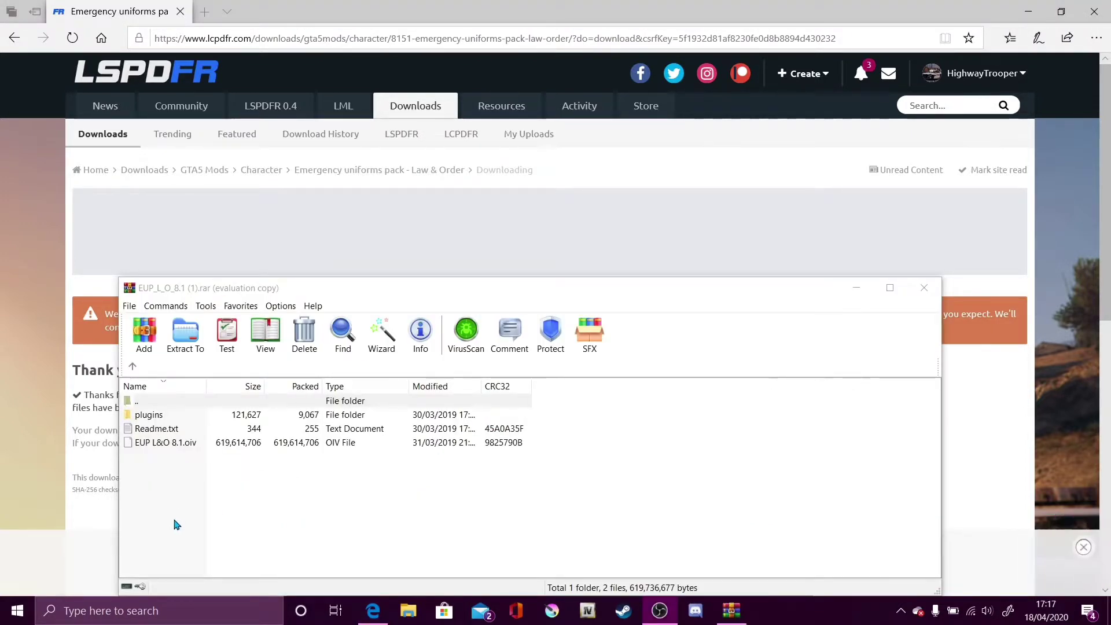
Clear the browser out of the way and extract EUP L&O 8.1.oiv from the archive onto the desktop.
click(1029, 11)
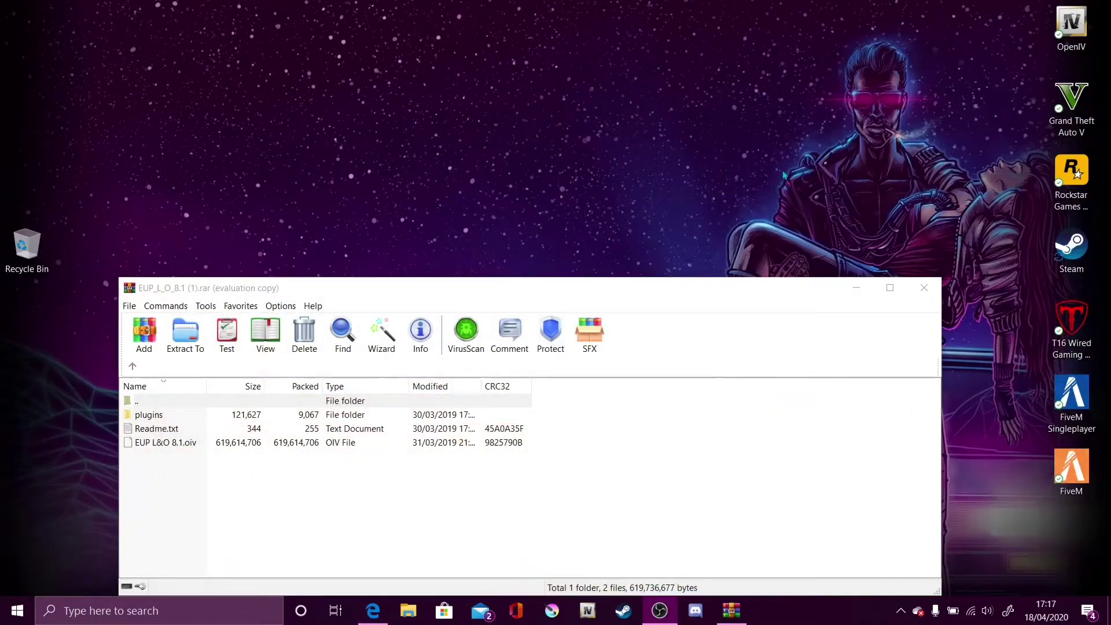
drag(375, 299, 605, 158)
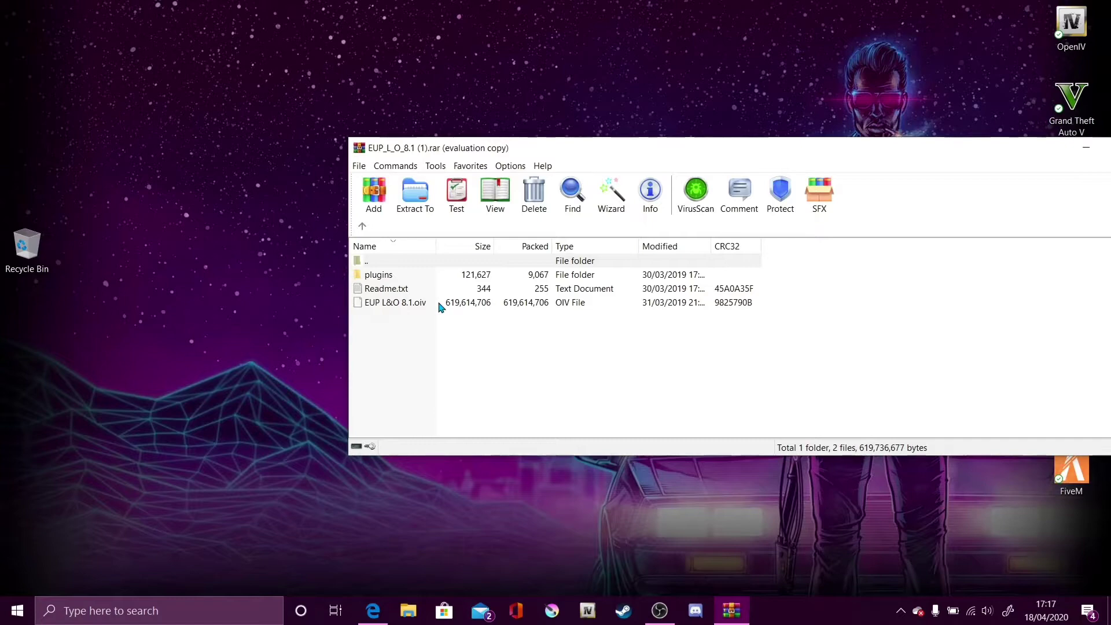
drag(440, 305, 359, 302)
drag(204, 99, 205, 101)
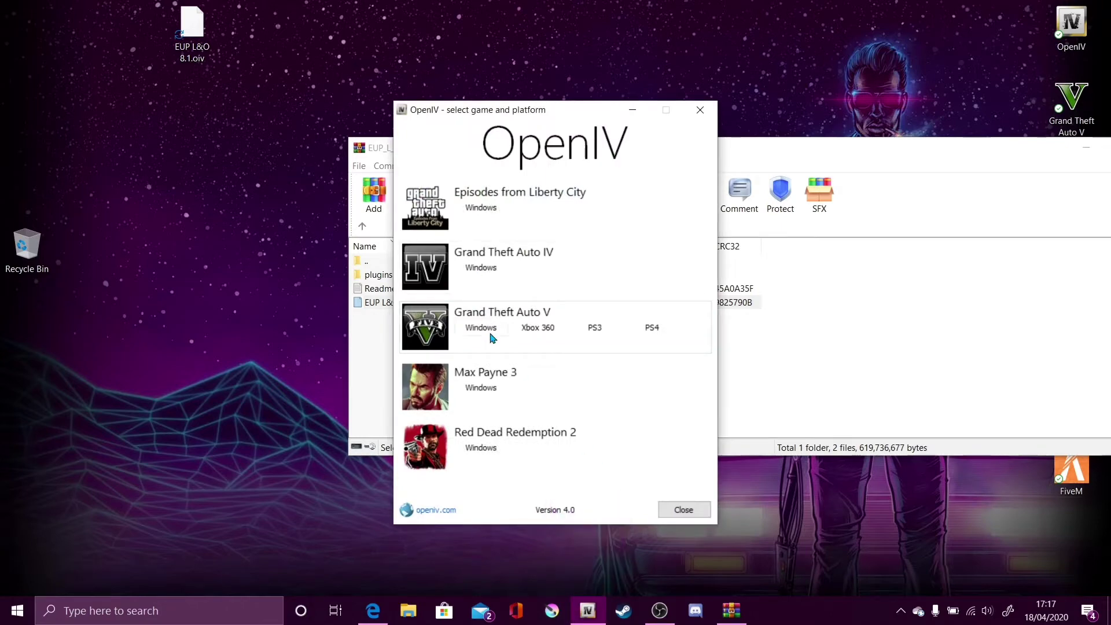
In OpenIV, select the Windows version of Grand Theft Auto V and load the EUP L&O 8.1.oiv package from the desktop.
click(481, 328)
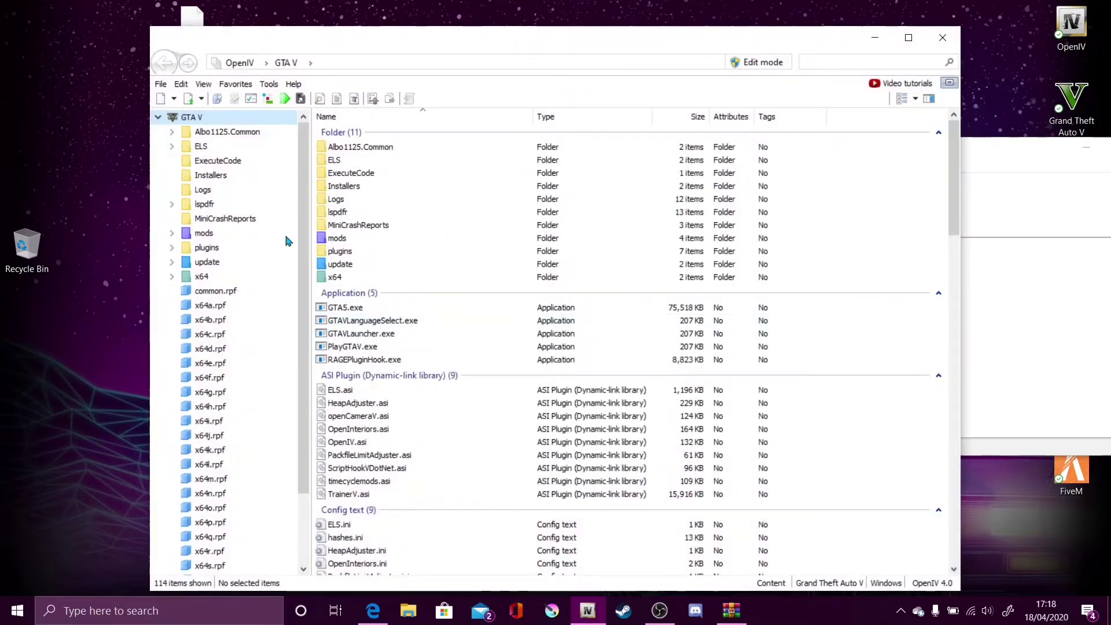
click(267, 100)
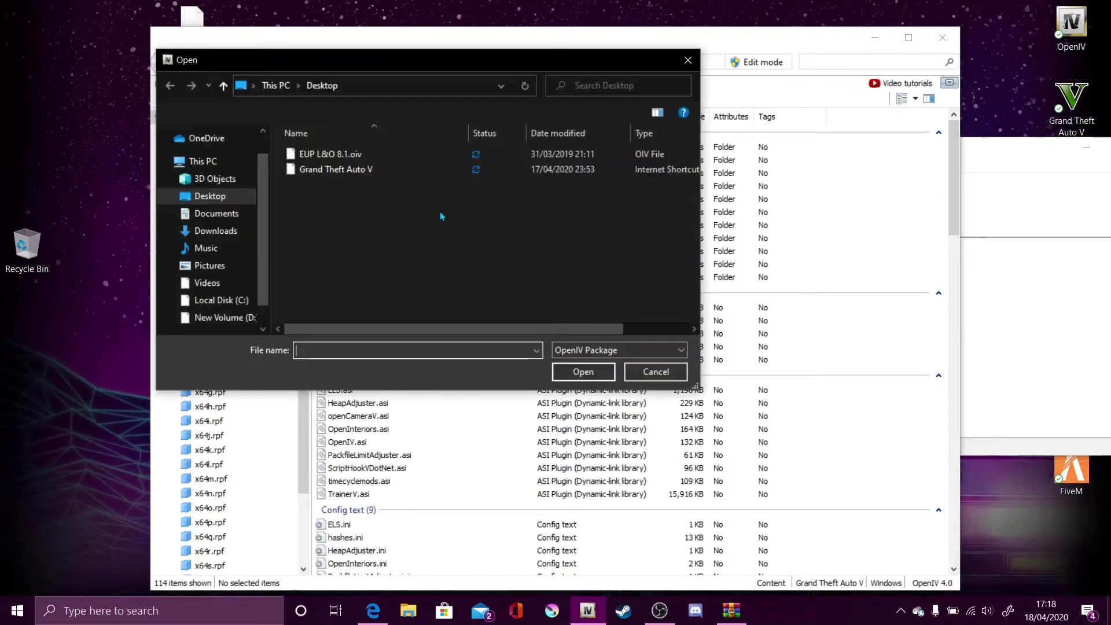
click(359, 158)
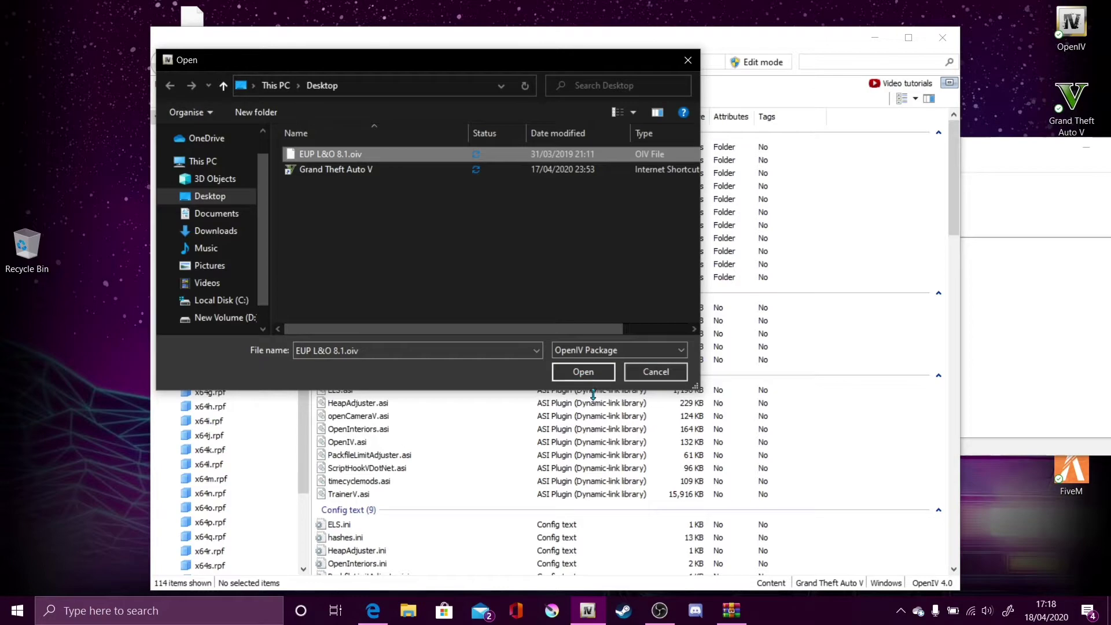
click(583, 372)
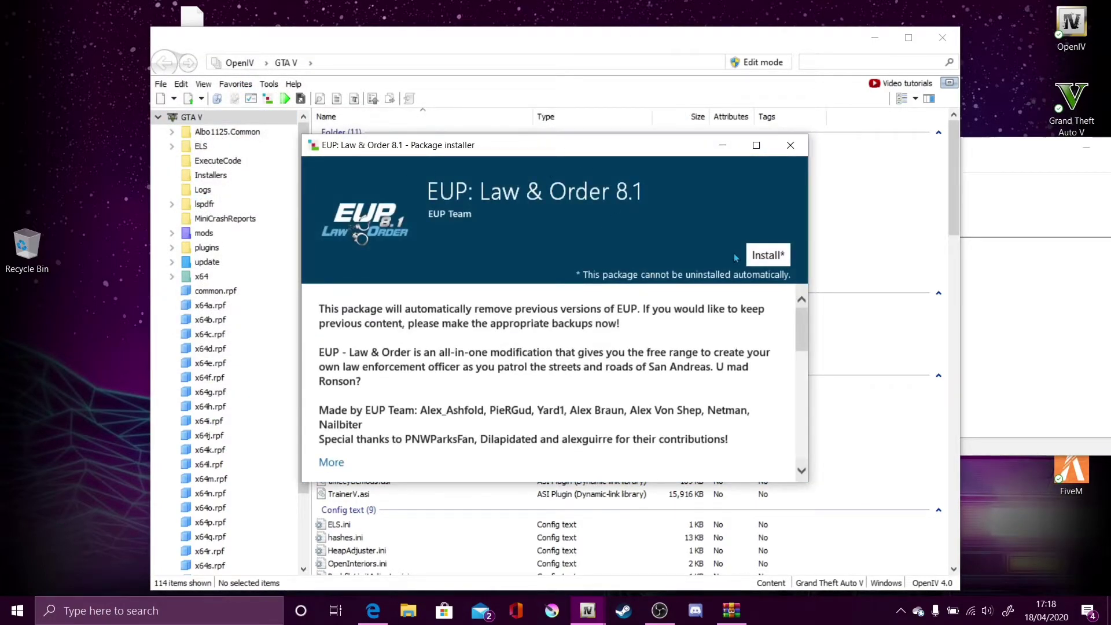
Review the EUP: Law & Order 8.1 package description, install it into the "mods" folder, and close the package installer.
scroll(440, 429, down, 5)
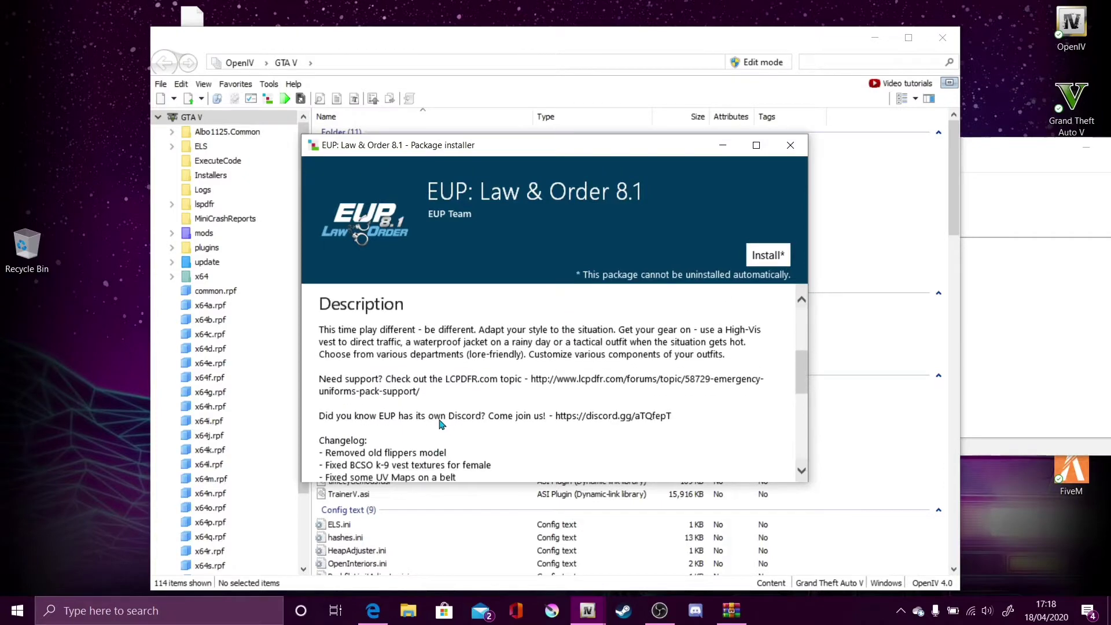
scroll(440, 425, up, 5)
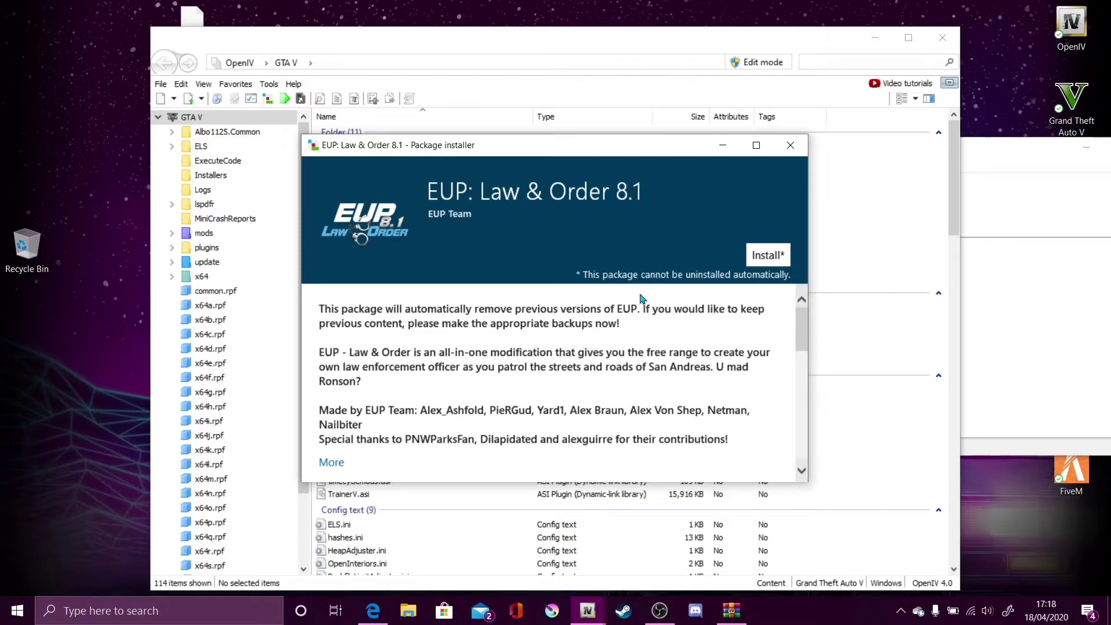
click(768, 255)
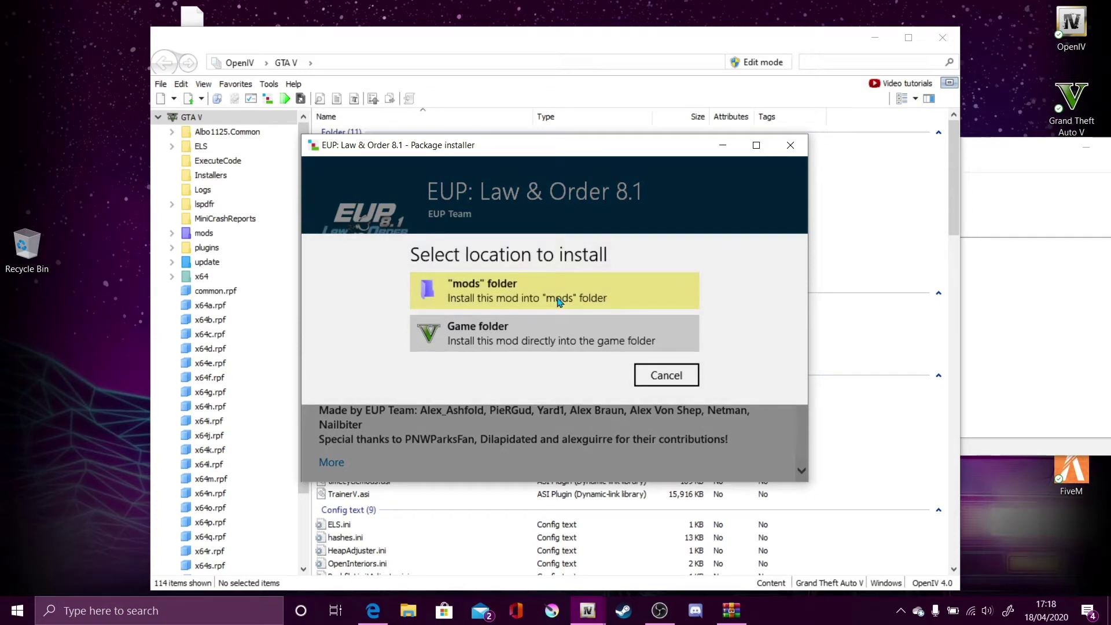
click(560, 302)
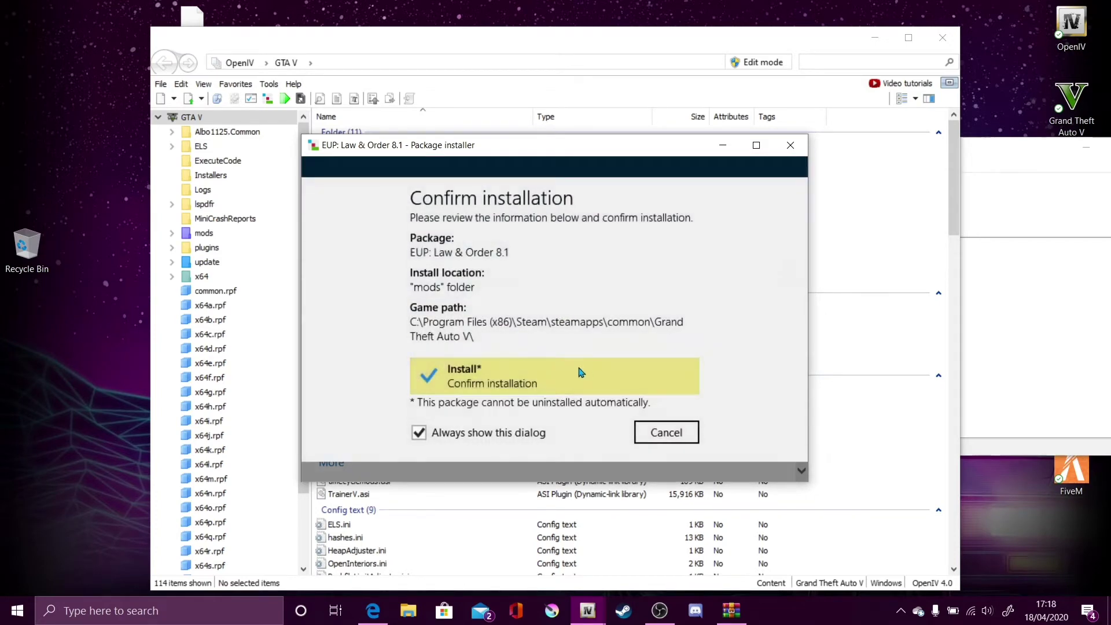
click(579, 374)
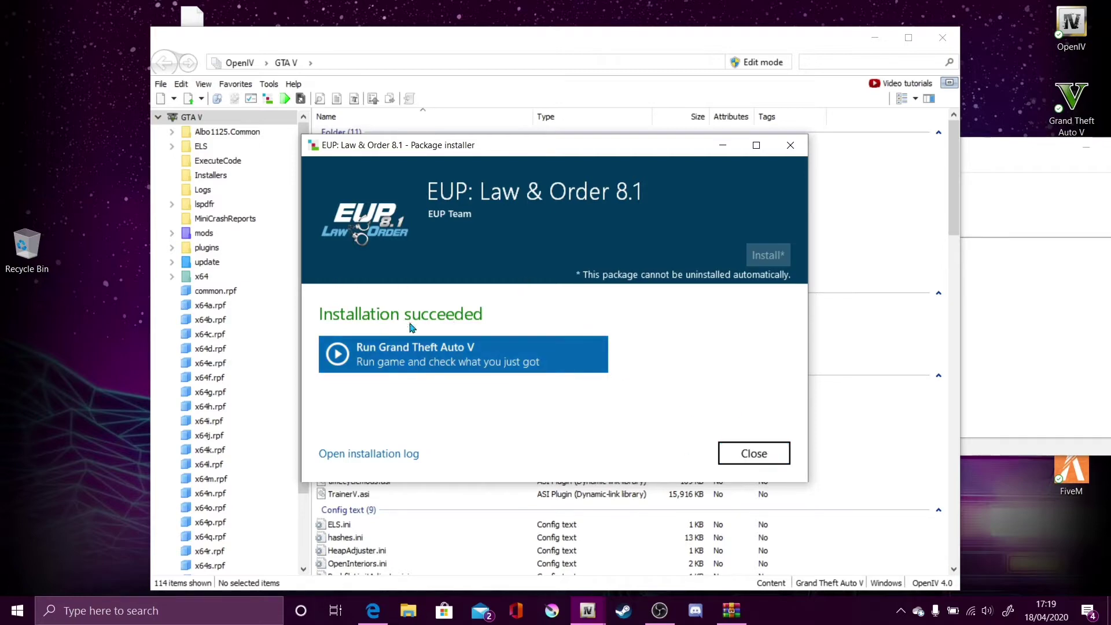
click(729, 457)
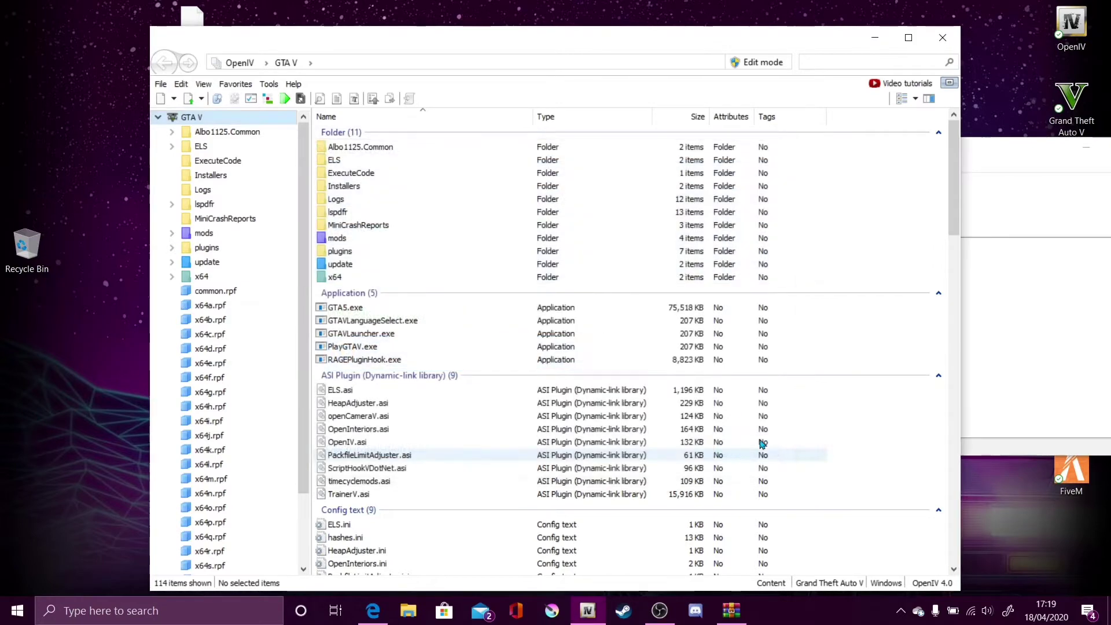
Close OpenIV to return to the open EUP archive on the desktop.
click(873, 39)
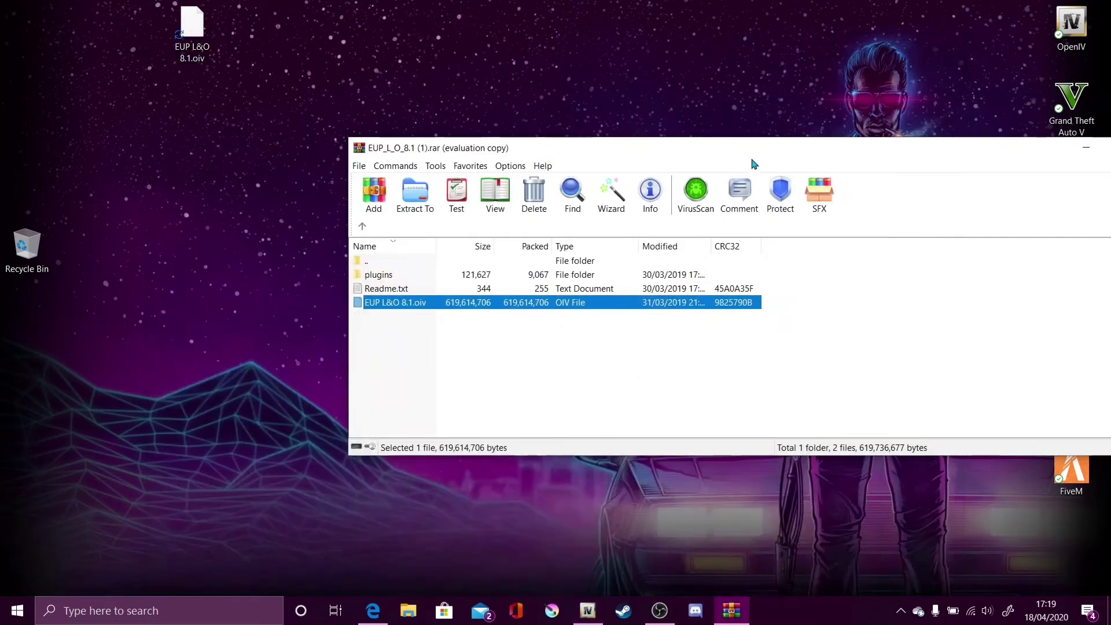
mouse_move(584, 614)
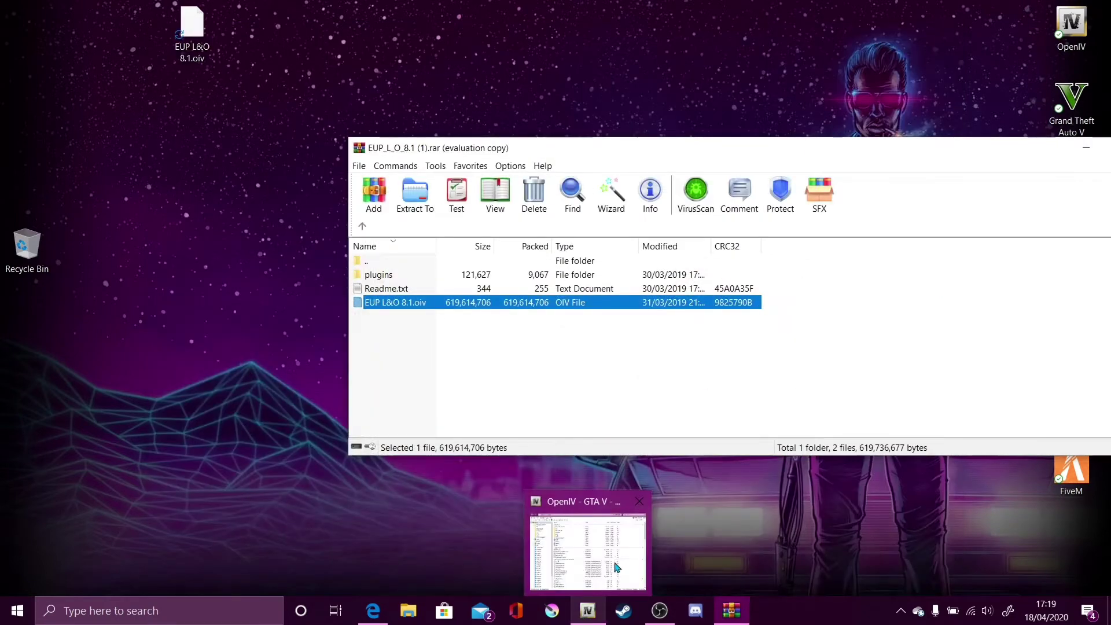
click(640, 501)
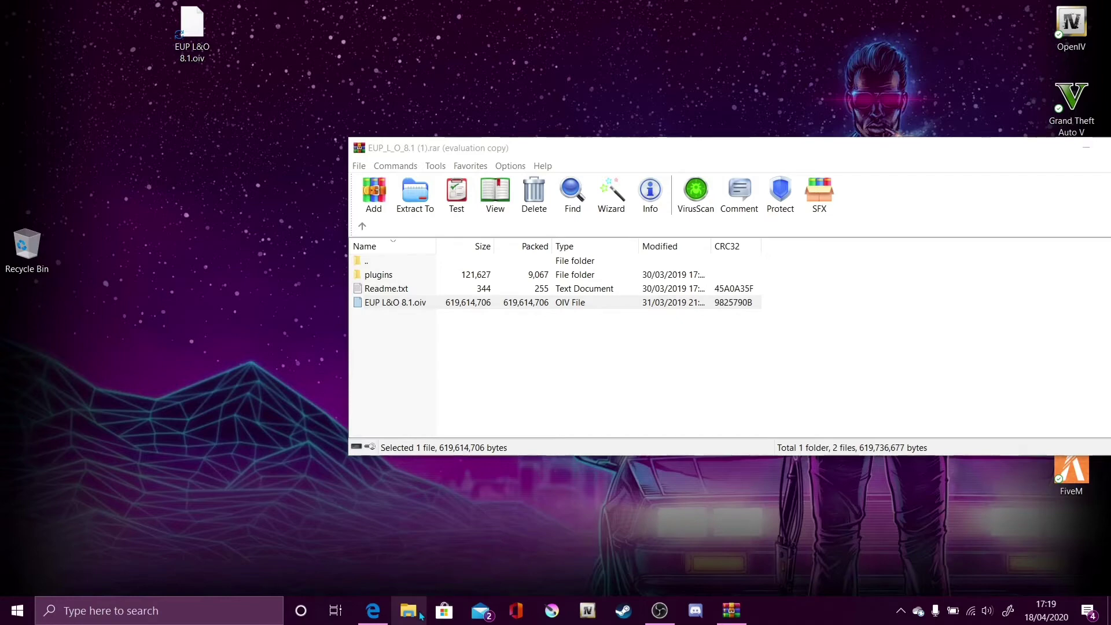
In File Explorer, open the Grand Theft Auto V folder under Local Disk (C:) > Program Files (x86) > Steam > steamapps > common.
click(417, 612)
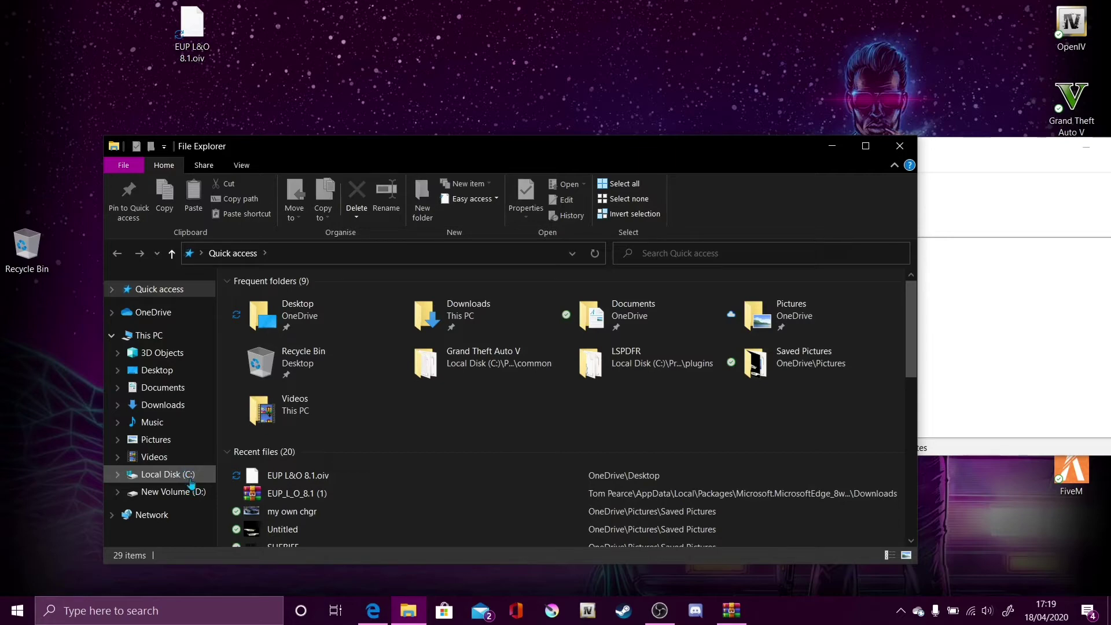
click(191, 479)
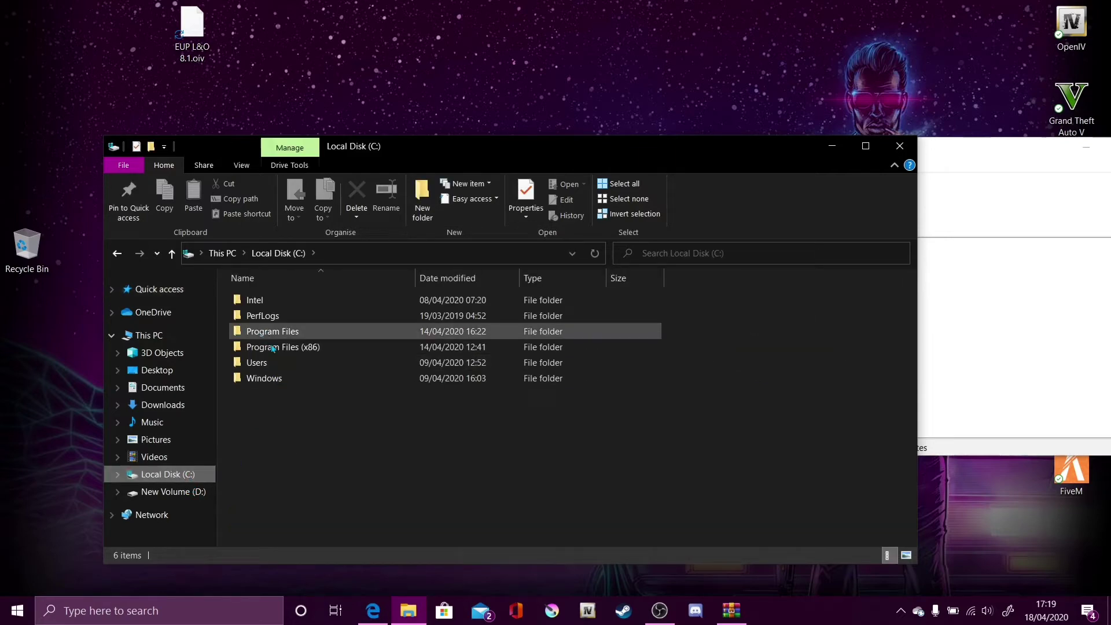
double_click(277, 349)
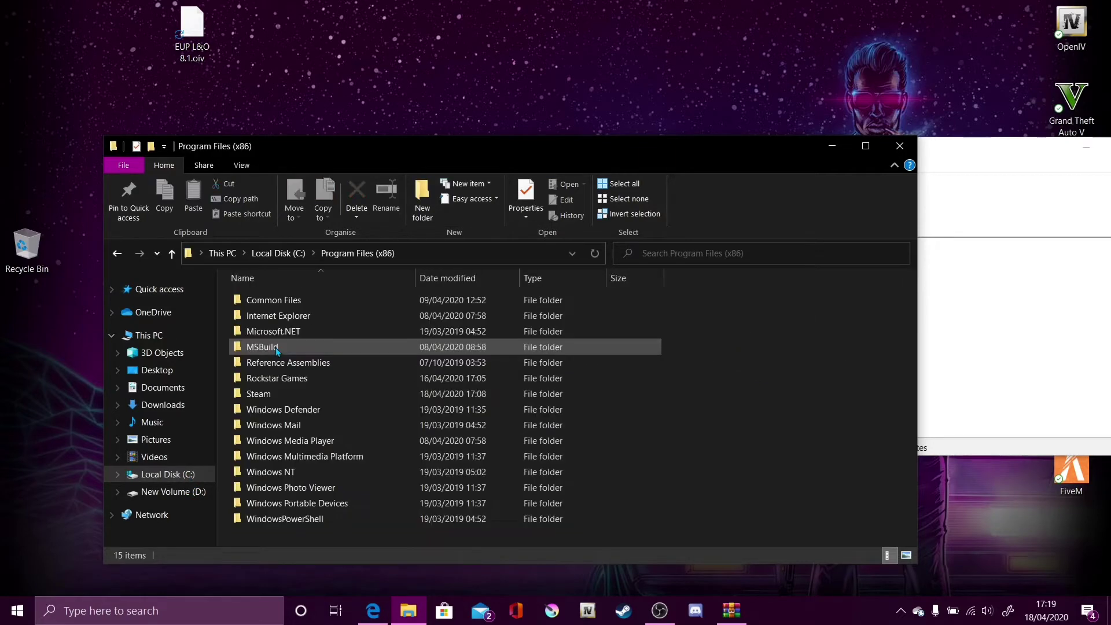
double_click(304, 399)
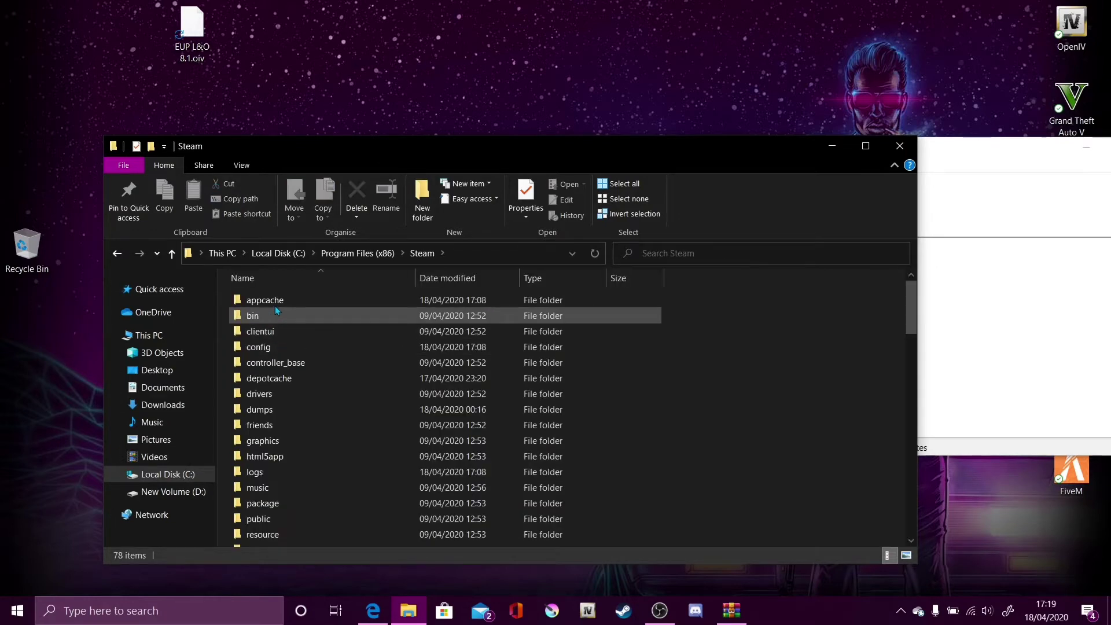
scroll(294, 425, down, 3)
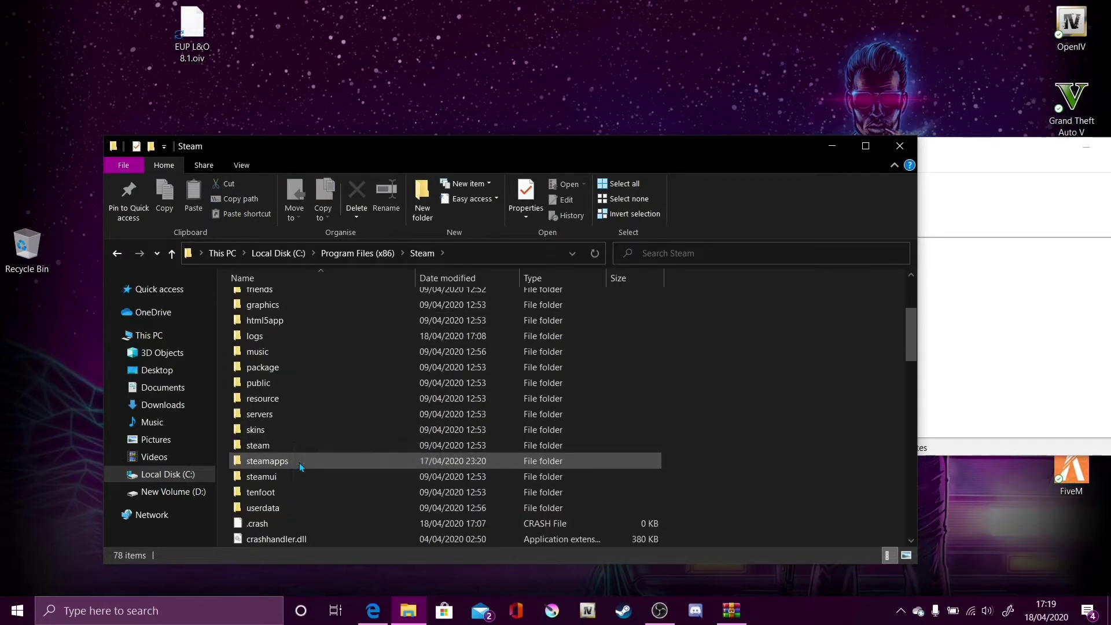
double_click(300, 461)
double_click(292, 306)
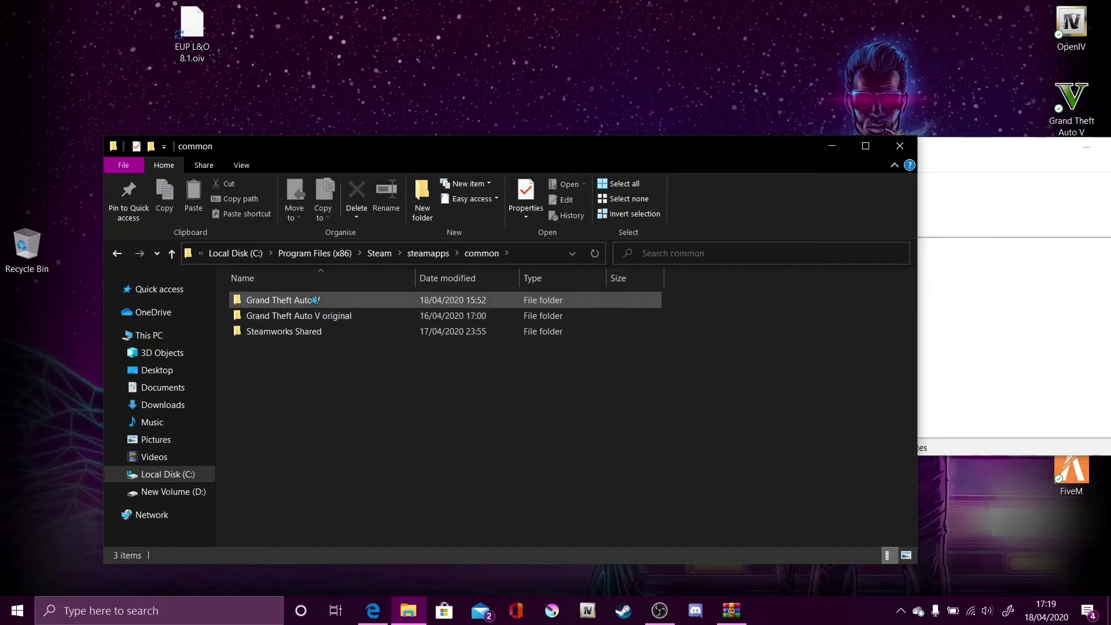
mouse_move(323, 304)
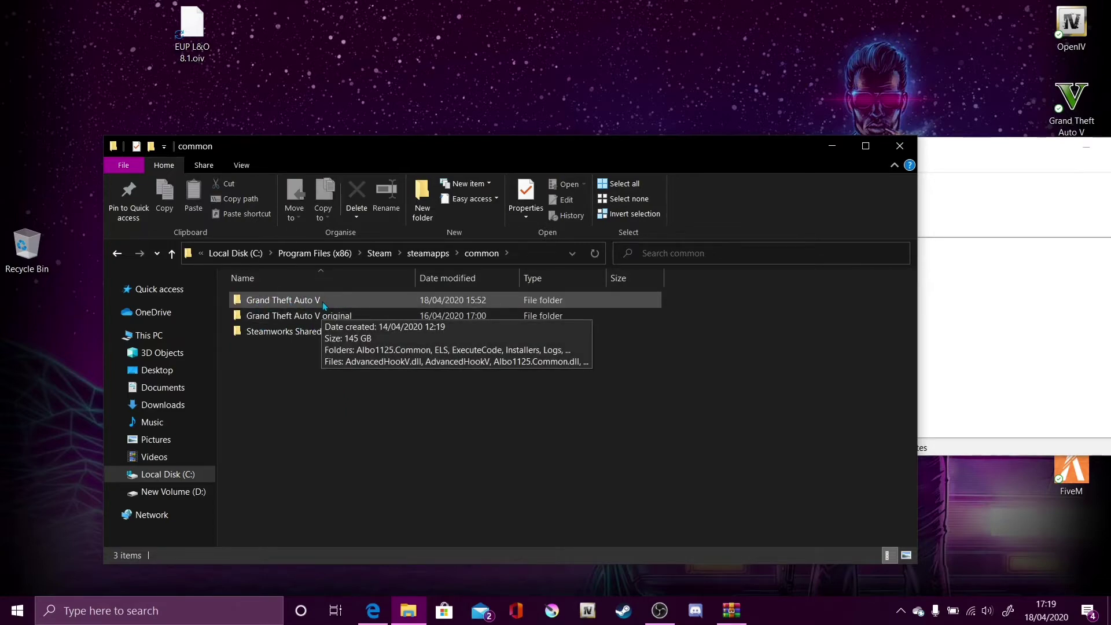
double_click(322, 302)
Place the EUP archive beside the game folder, look inside its plugins and EUP folders, and return to the archive's root.
click(1038, 264)
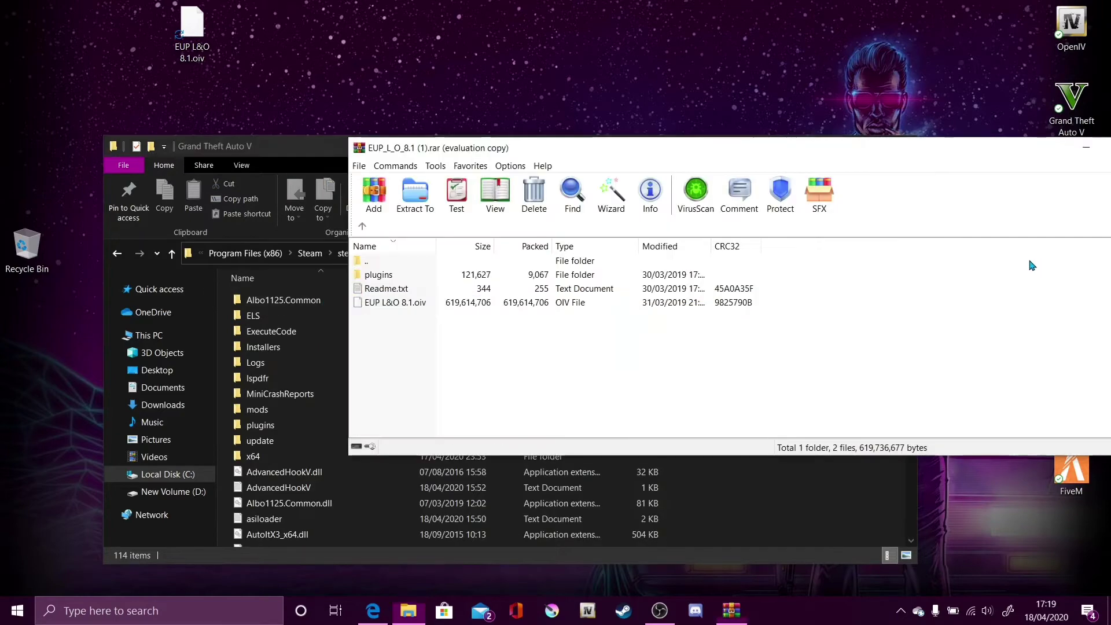
drag(459, 149, 725, 207)
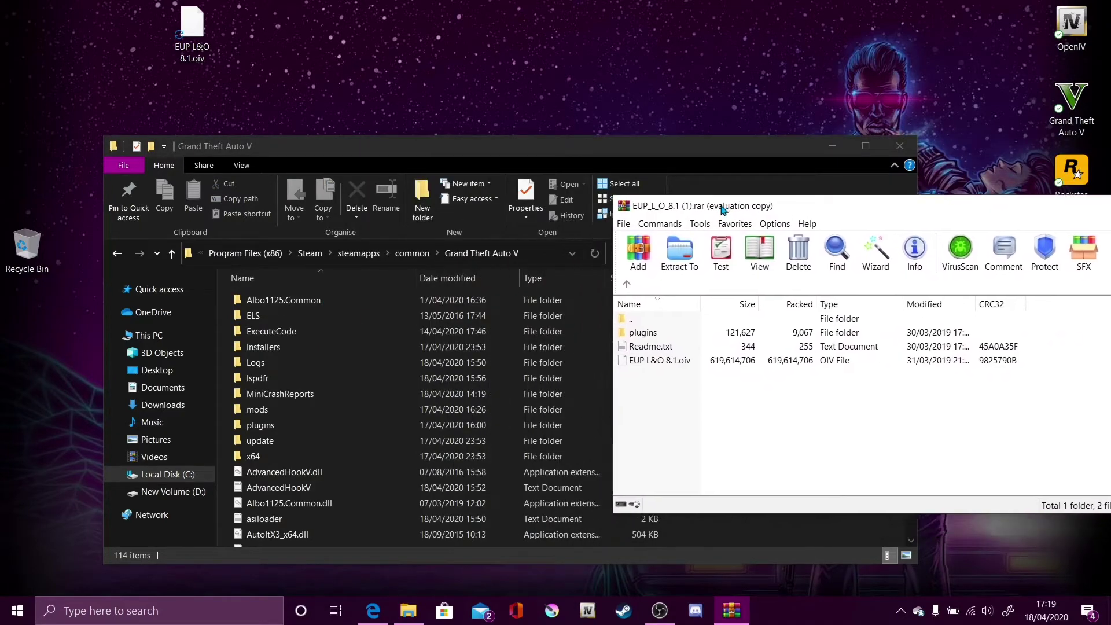
click(677, 338)
double_click(676, 336)
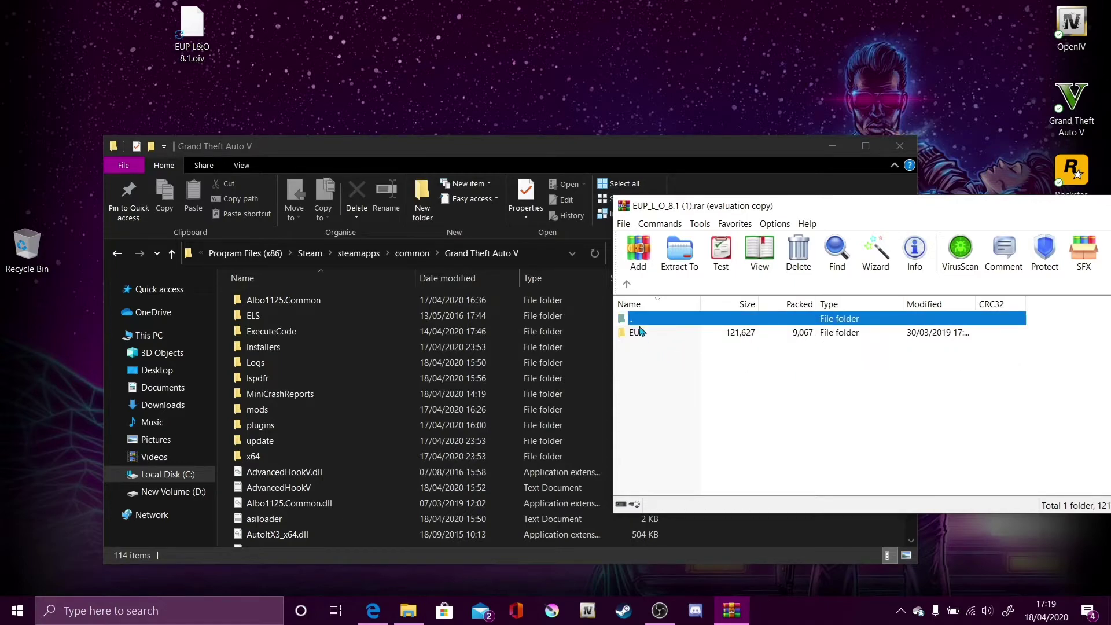
click(641, 333)
double_click(657, 335)
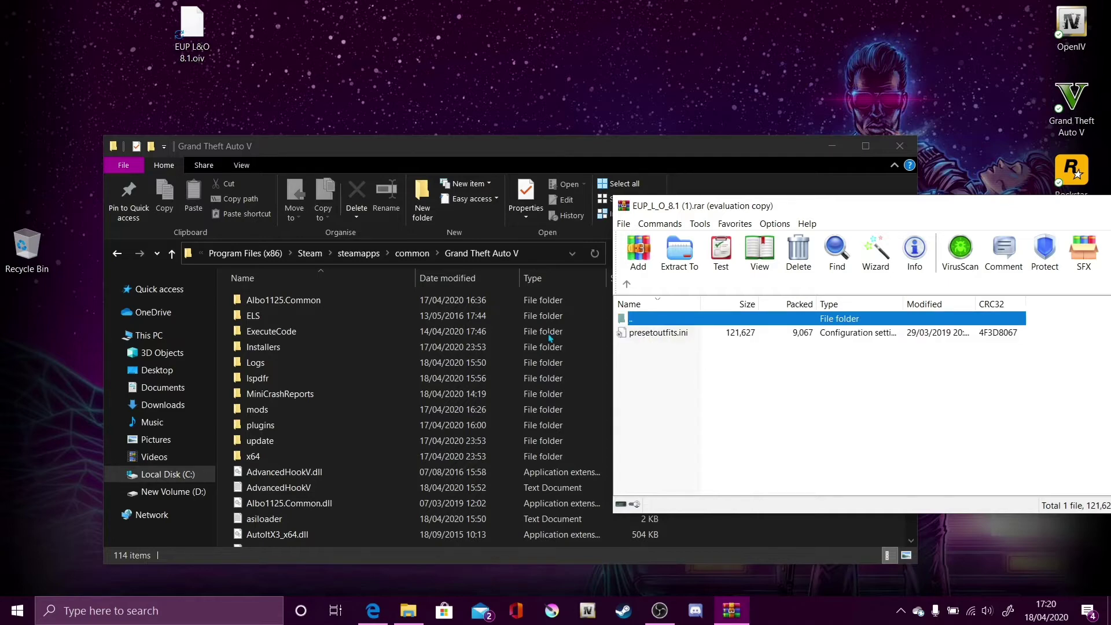
click(626, 284)
click(627, 284)
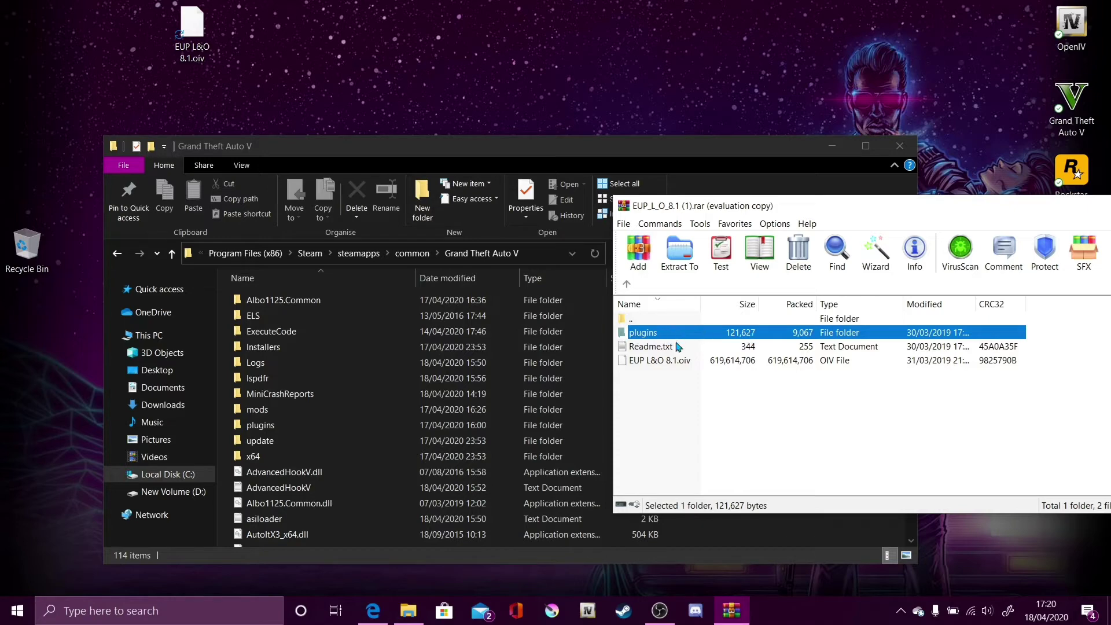
Copy the plugins folder from the EUP archive into the Grand Theft Auto V folder and close the archive.
click(669, 418)
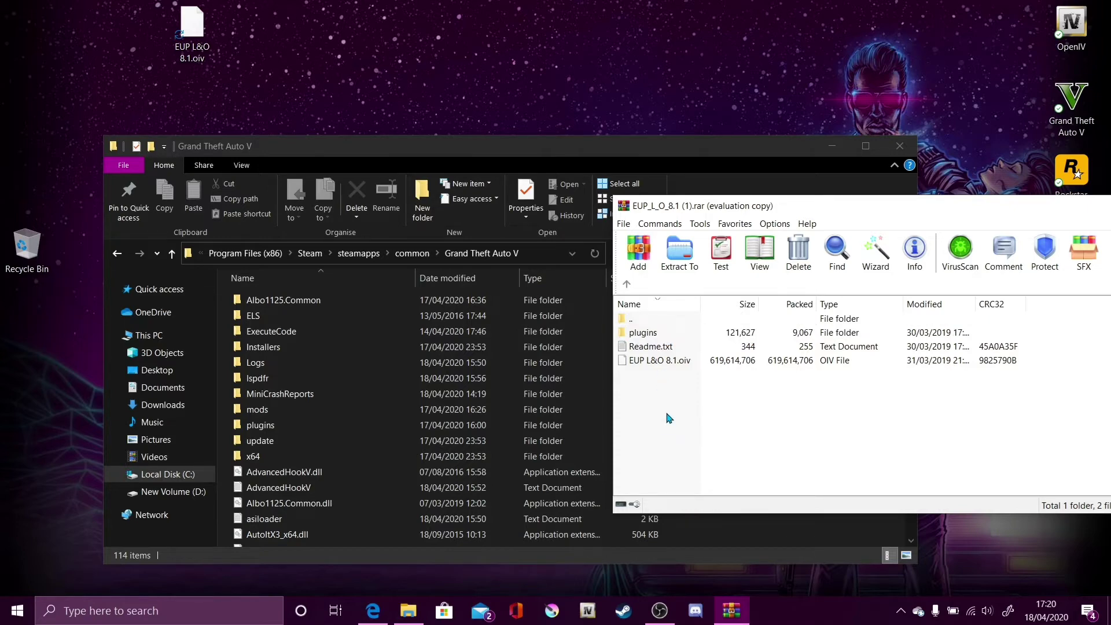
click(704, 334)
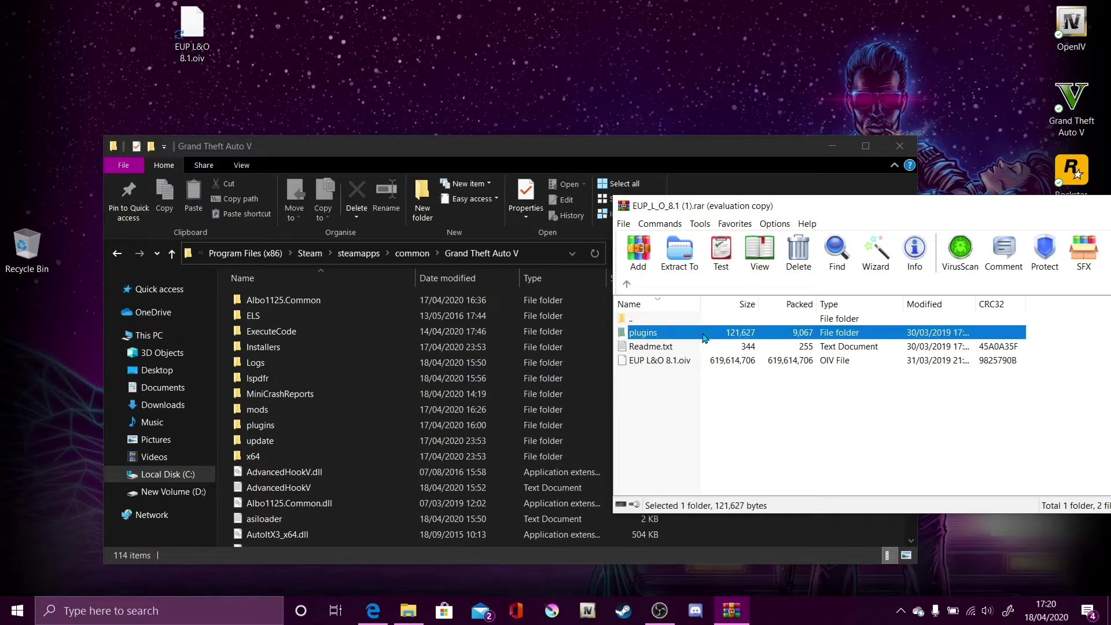
drag(702, 338, 634, 331)
click(679, 415)
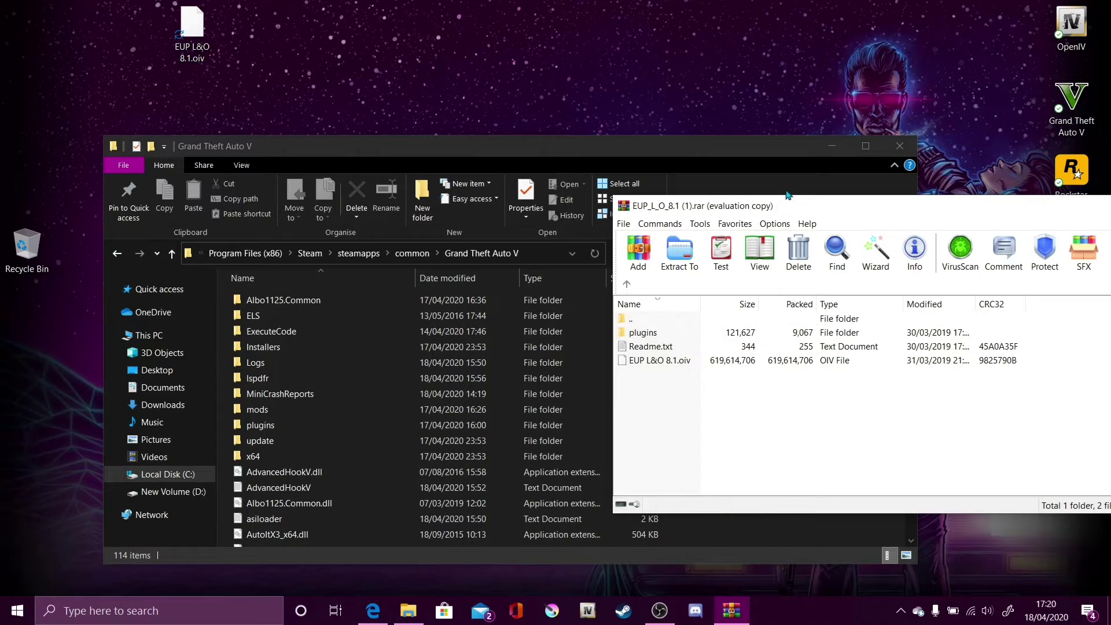
drag(775, 211, 317, 207)
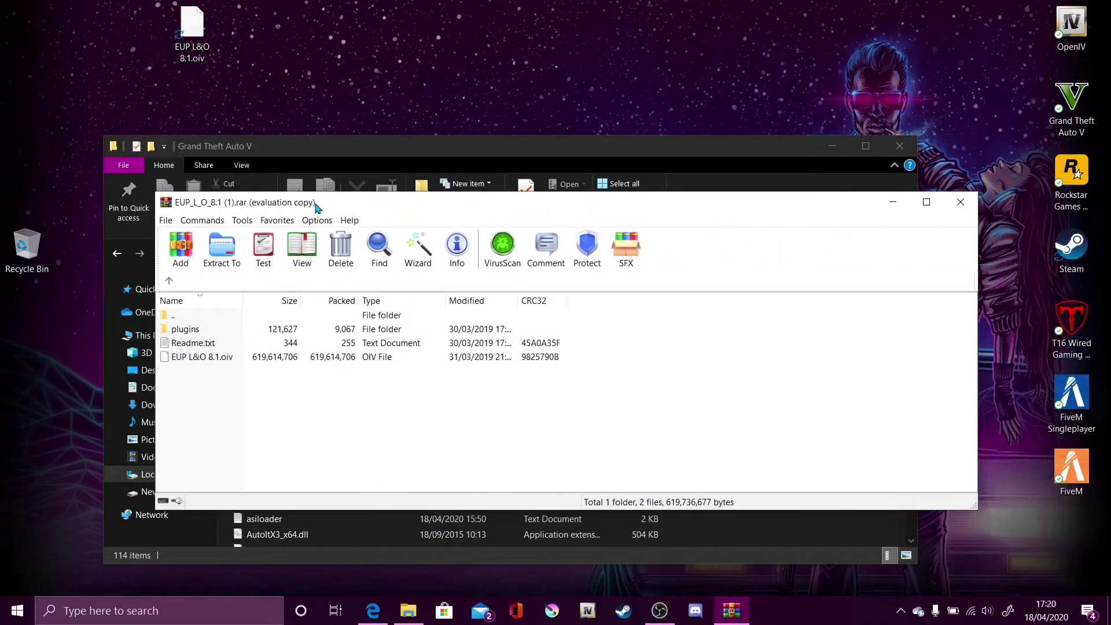
drag(509, 209, 960, 220)
drag(728, 346, 229, 362)
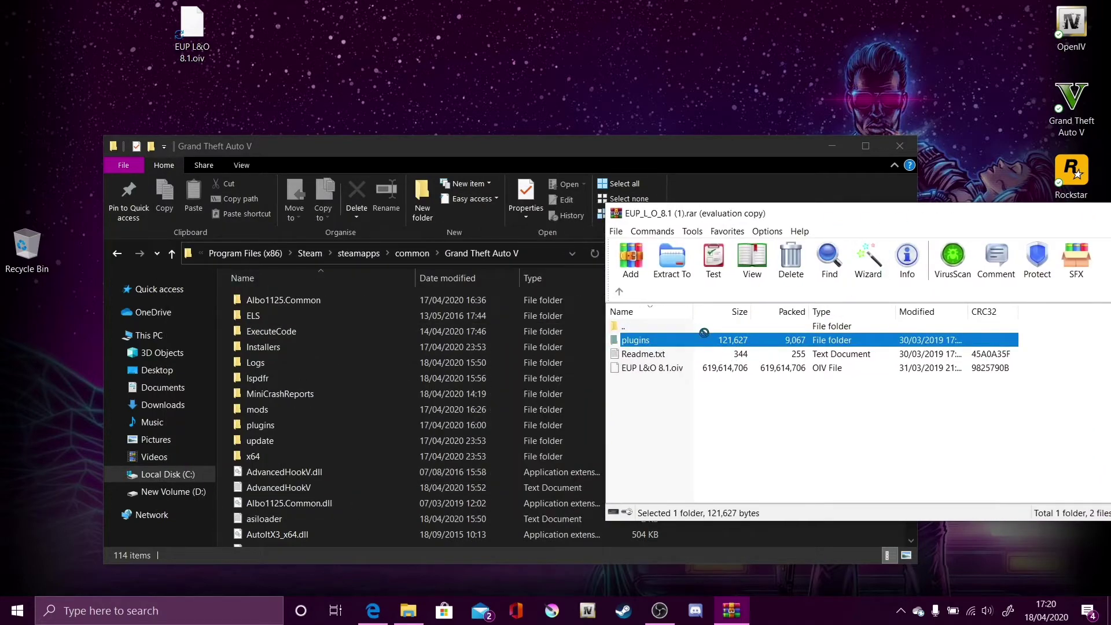
drag(929, 222, 415, 246)
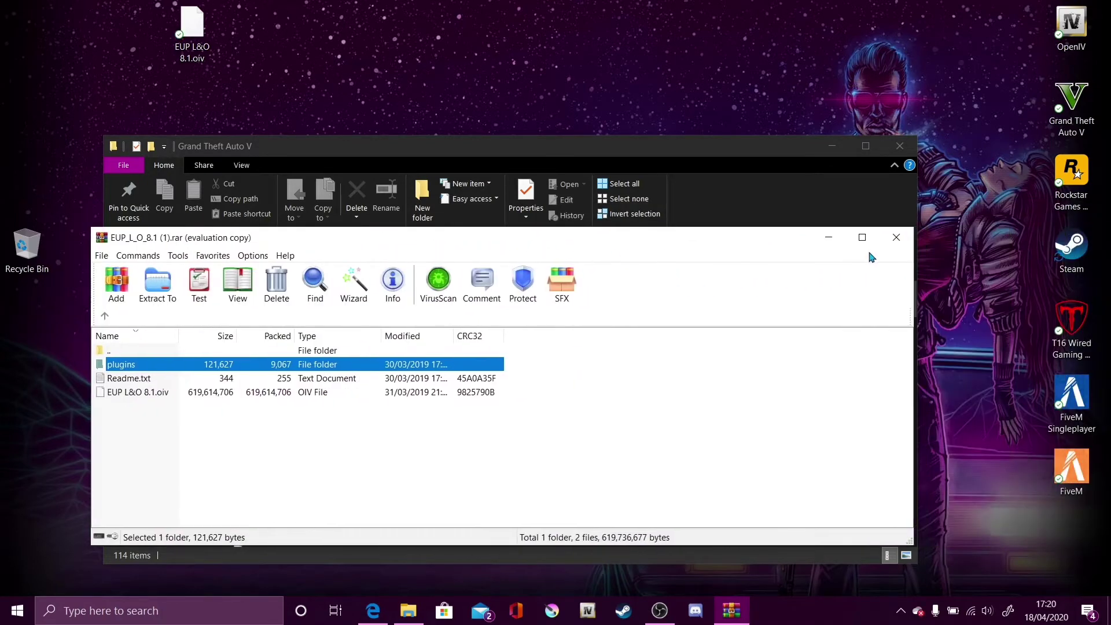
click(895, 237)
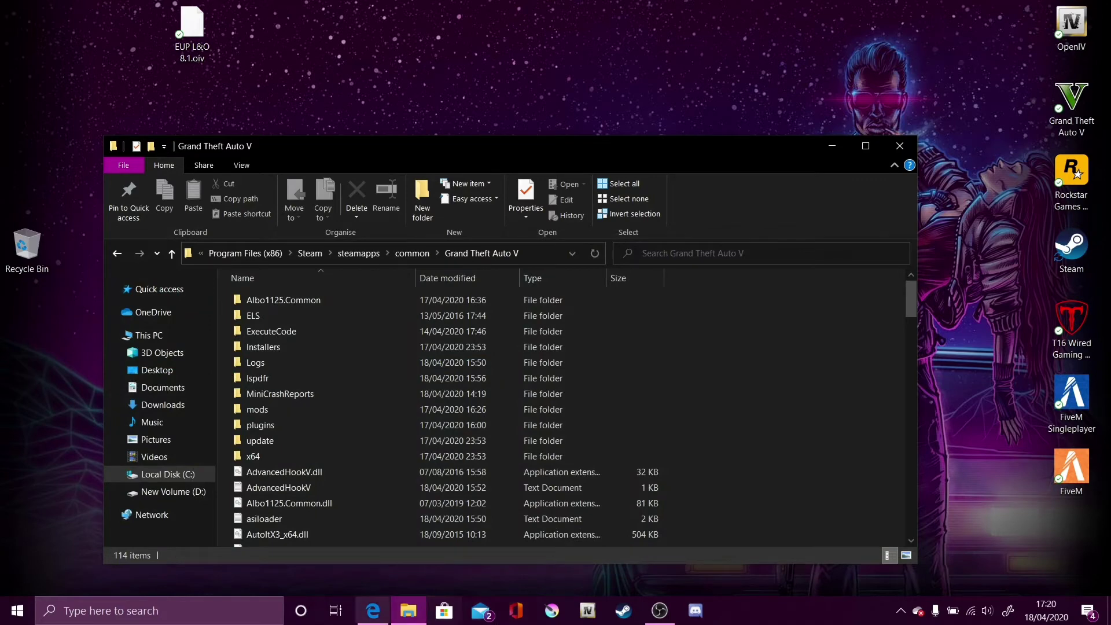
Switch back to Edge and open the EUP Menu page from the list of mods other users also downloaded.
mouse_move(365, 615)
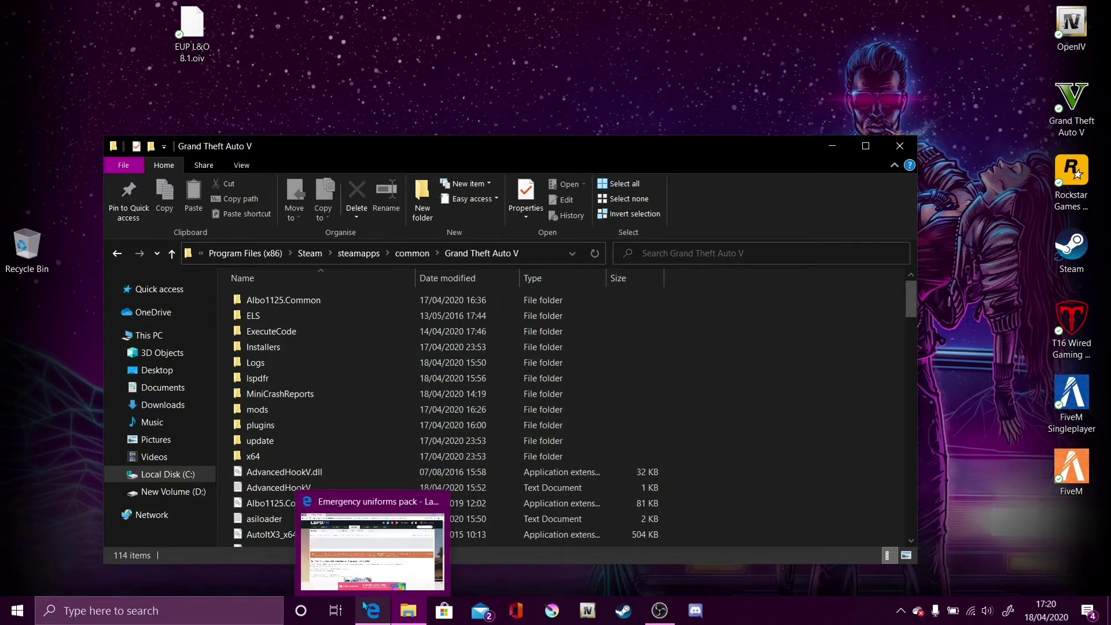
click(382, 586)
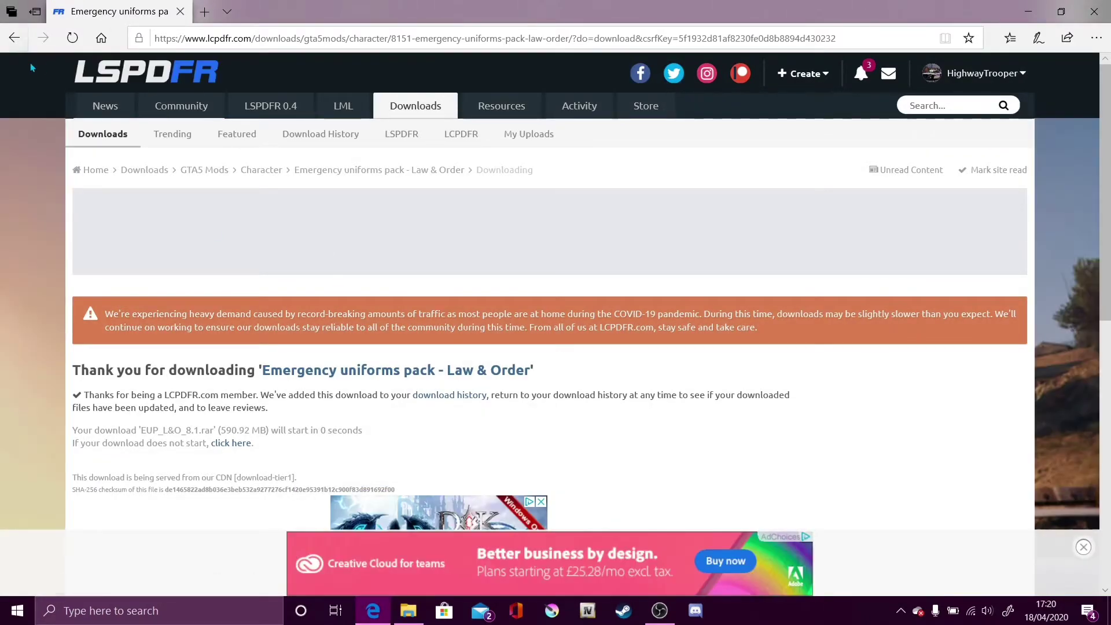
scroll(463, 421, down, 3)
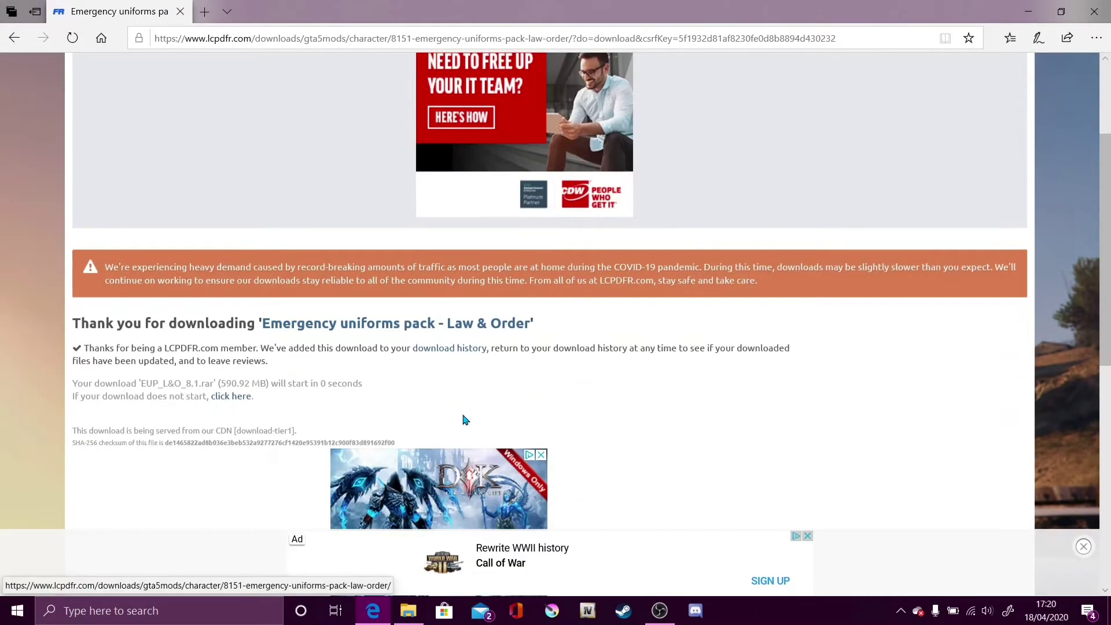
scroll(466, 419, down, 8)
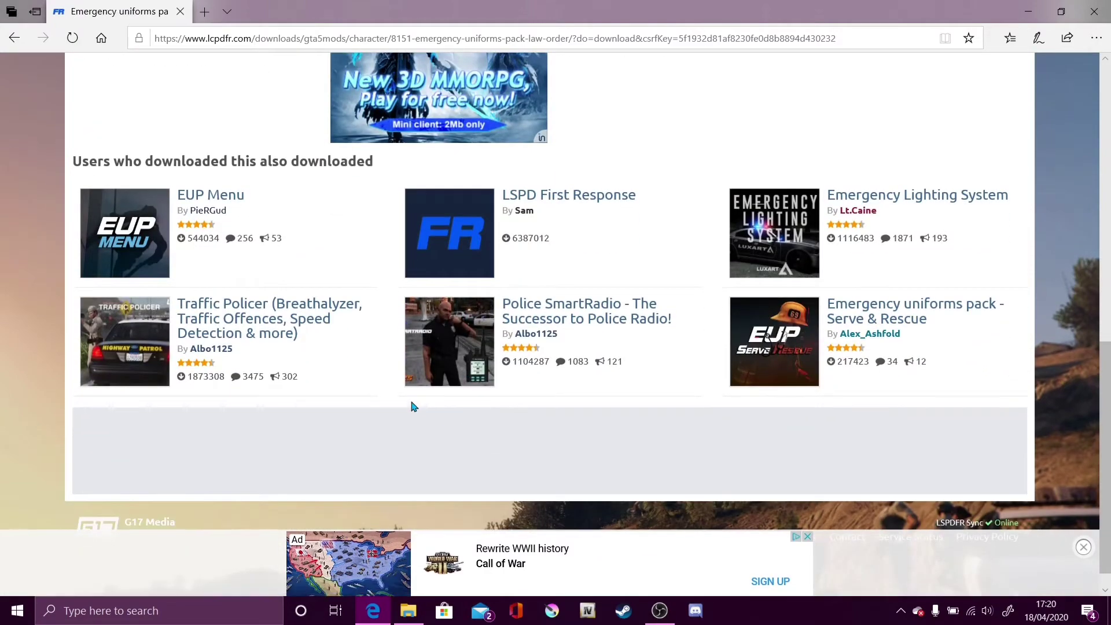
scroll(413, 407, up, 5)
scroll(249, 405, down, 3)
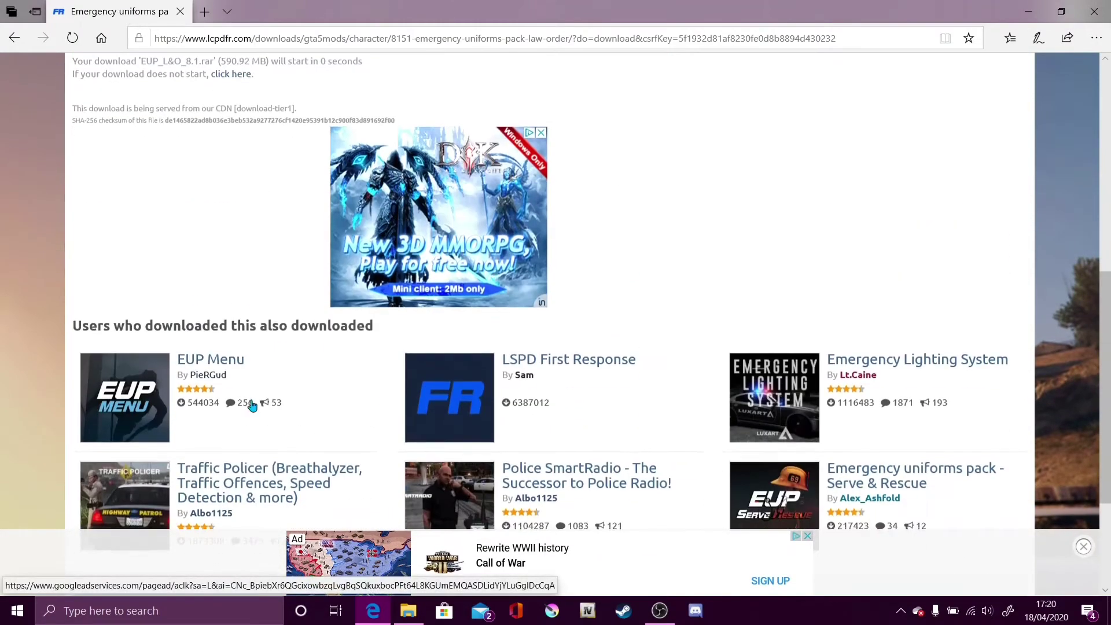
click(189, 365)
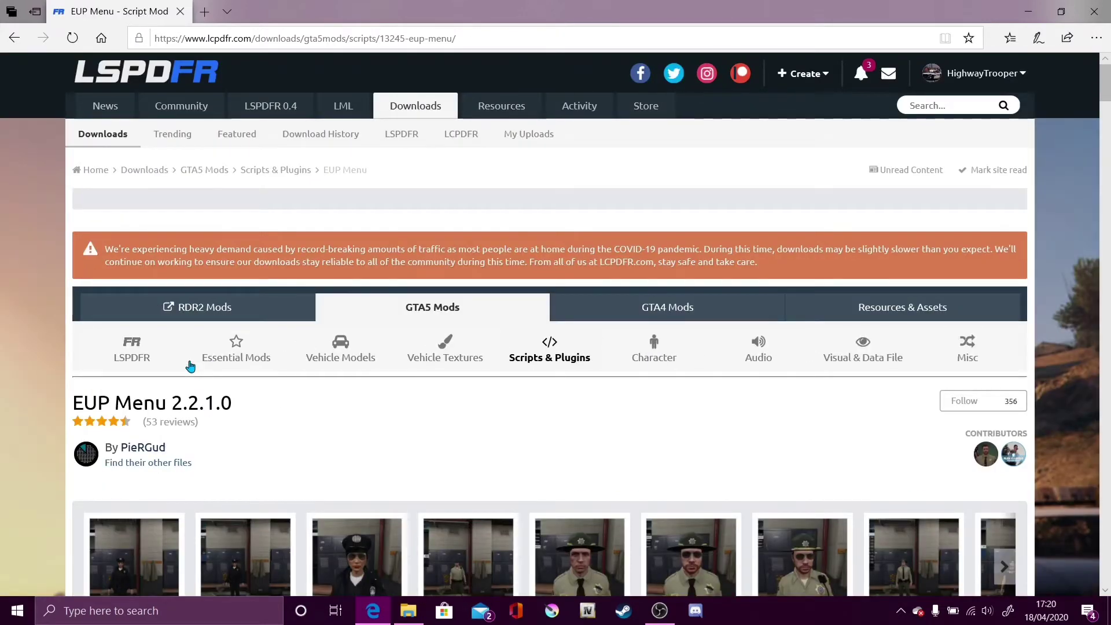
Download EUP Menu 2.2.1.0, agree to the download terms, and open EUPMenu_Release_2_2_1_0.zip.
scroll(191, 414, down, 9)
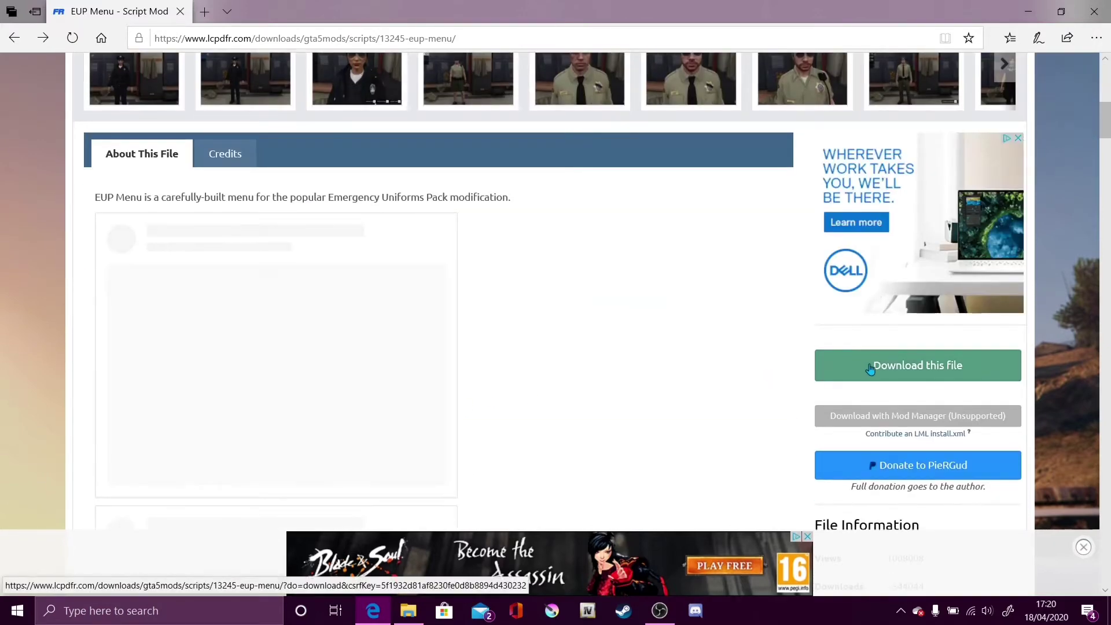
click(874, 369)
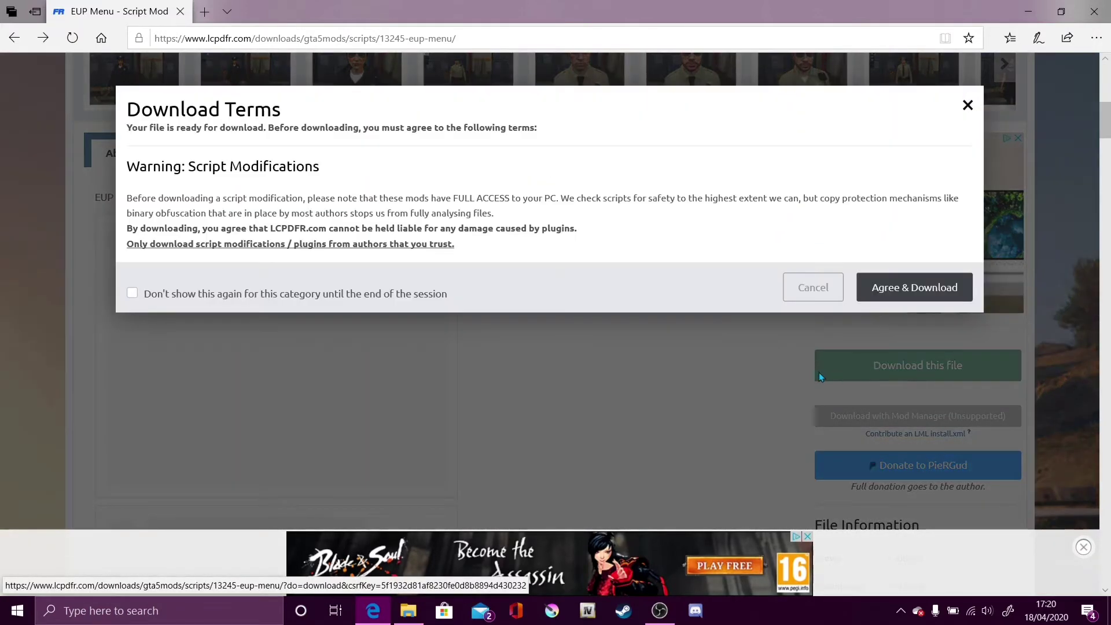
click(910, 288)
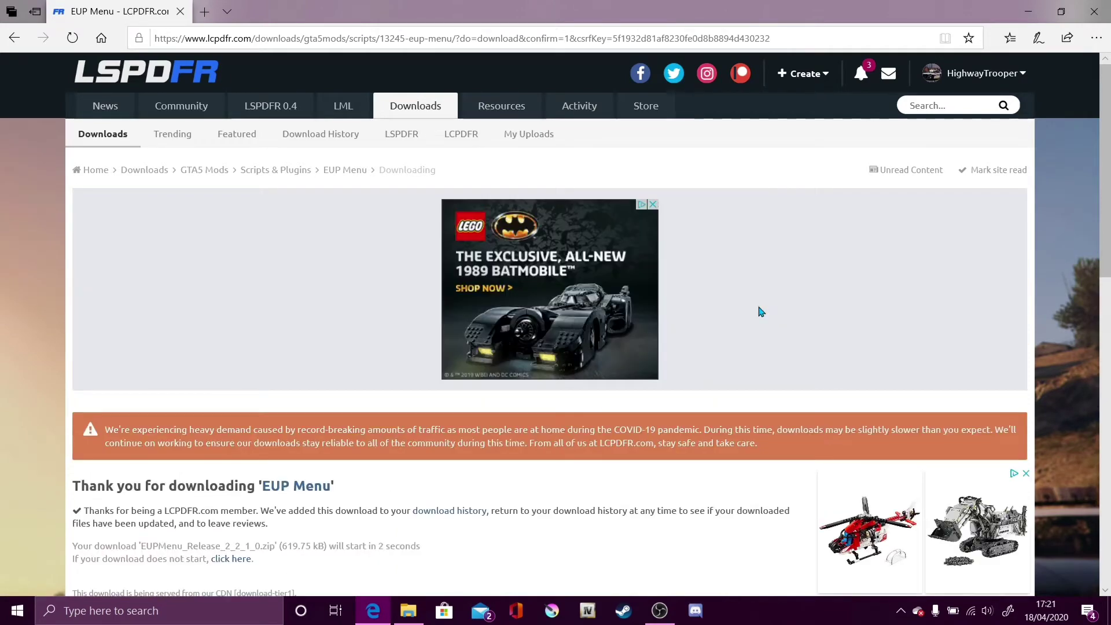
scroll(643, 405, down, 4)
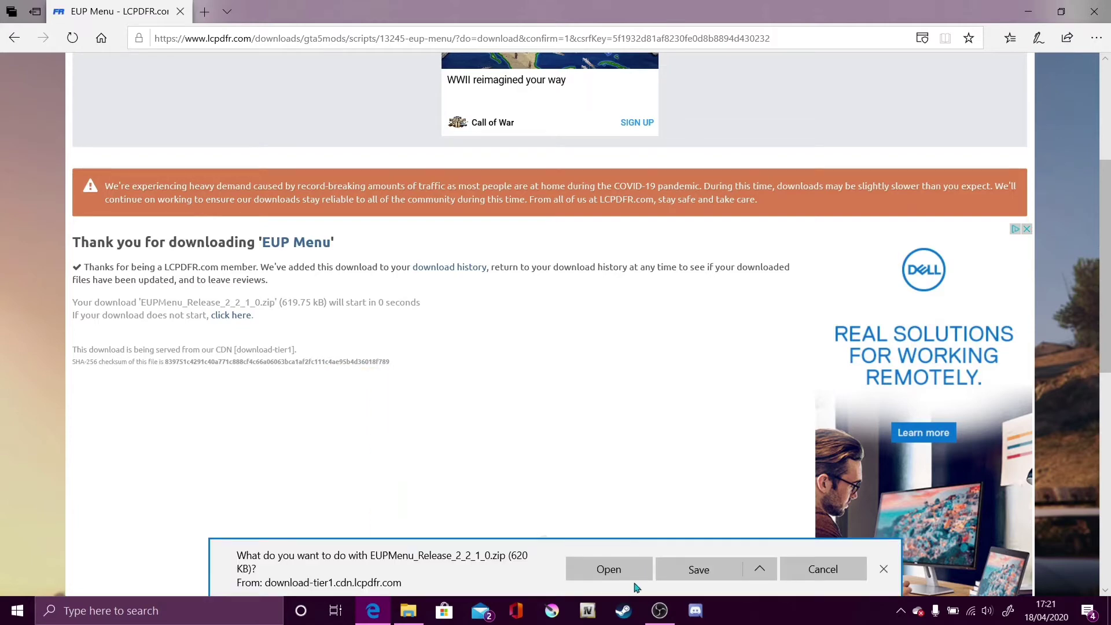
click(627, 583)
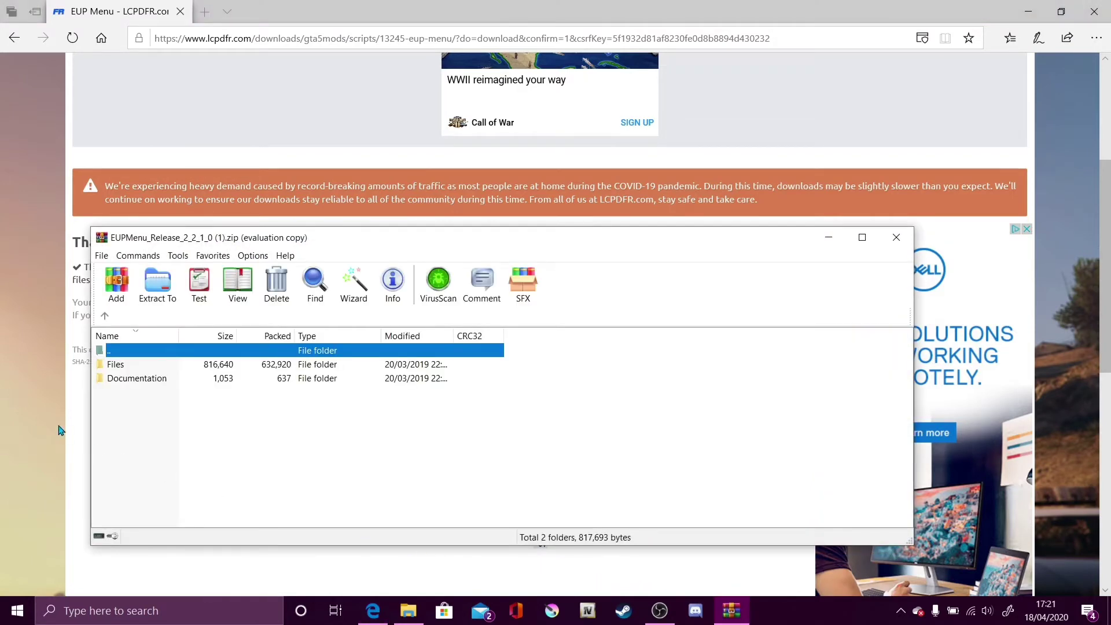
Minimize the browser, place the EUP Menu archive beside the Grand Theft Auto V folder, and open the archive's Files folder.
drag(283, 242, 462, 238)
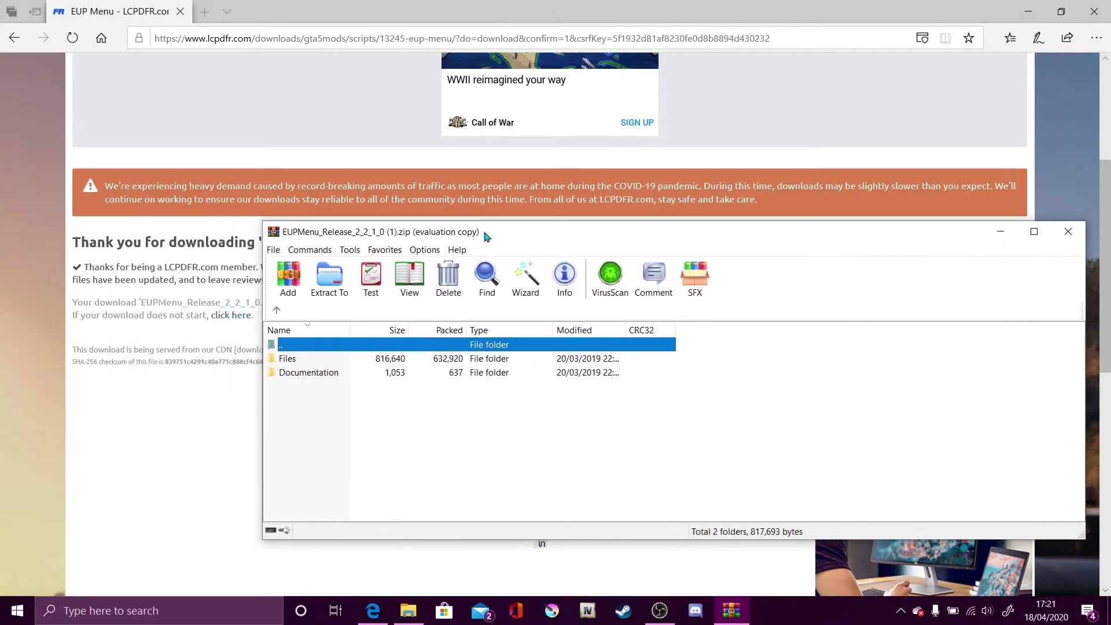
click(1029, 12)
drag(621, 233, 940, 261)
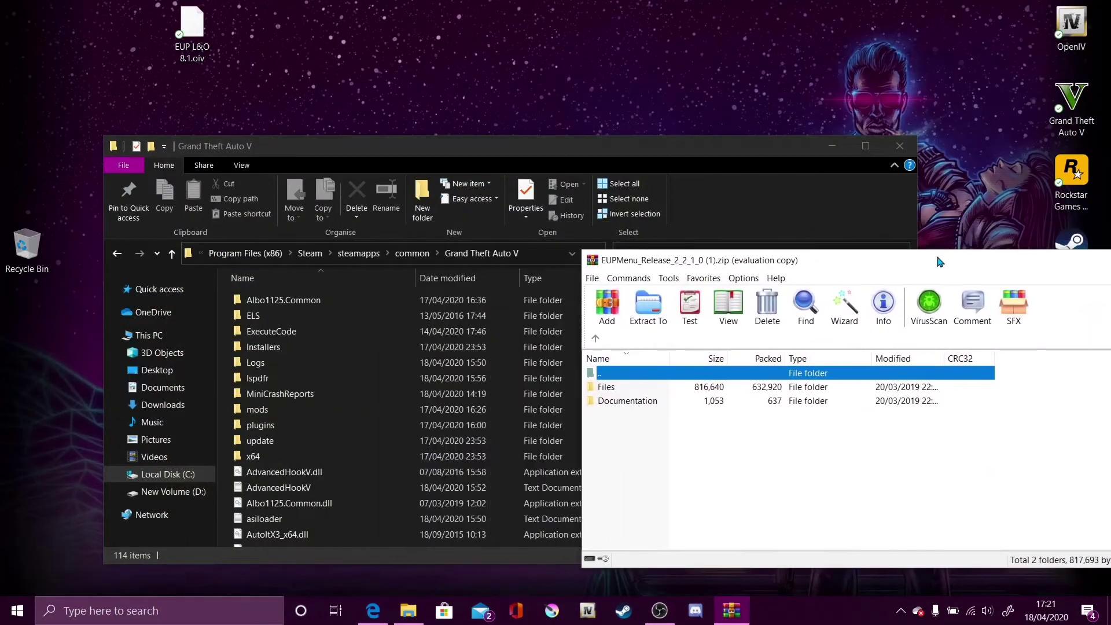
double_click(612, 388)
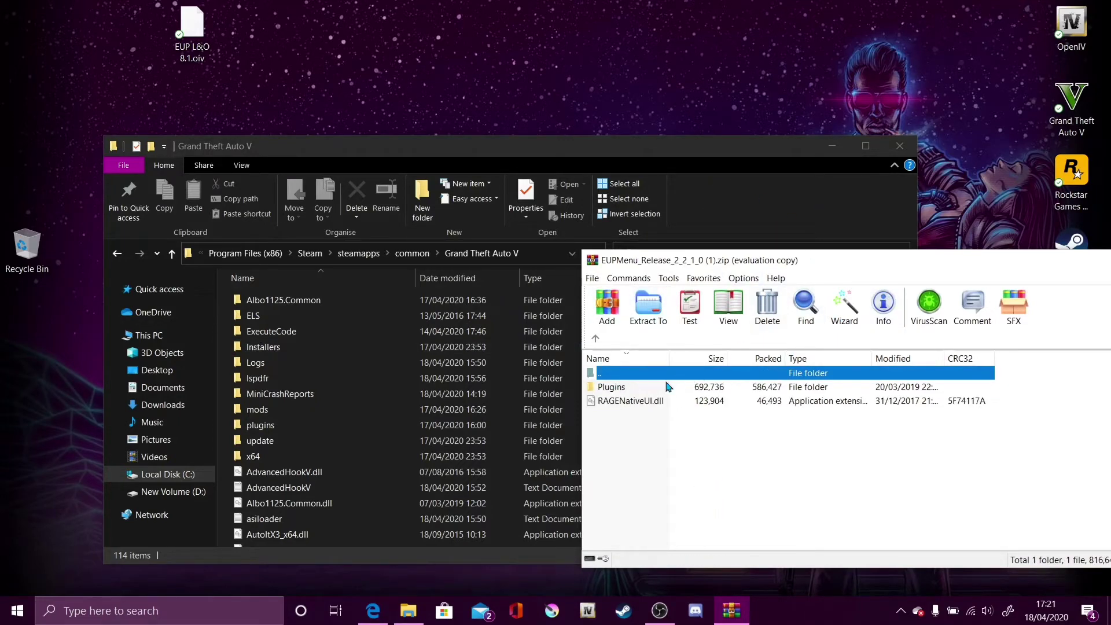
Copy the Plugins folder and RAGENativeUI.dll from the EUP Menu archive into the Grand Theft Auto V folder.
drag(740, 515, 619, 382)
drag(705, 387, 338, 406)
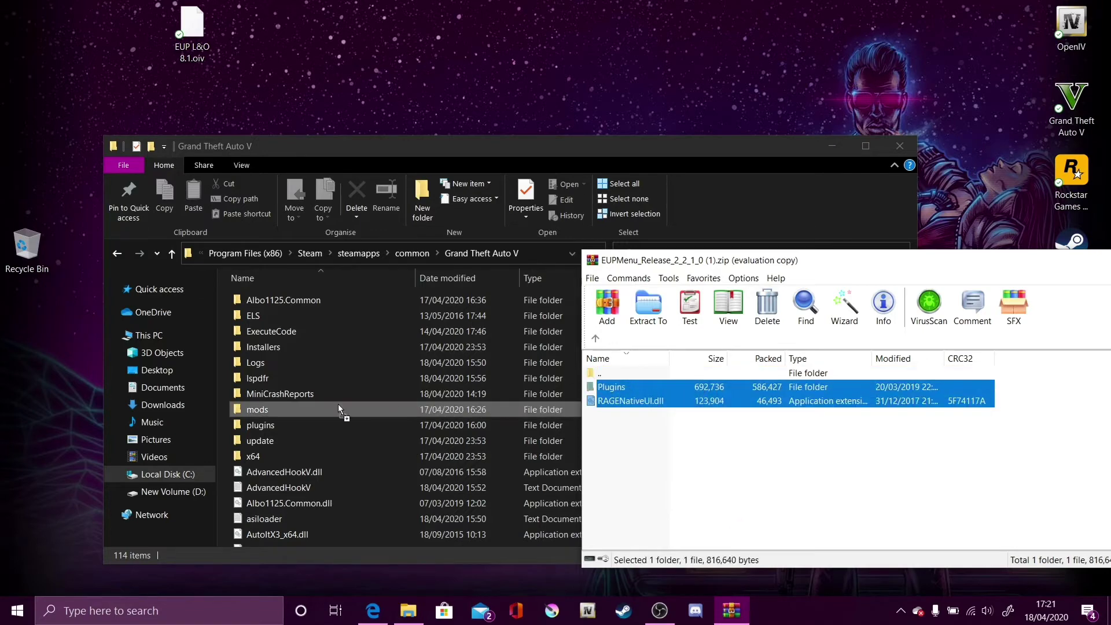
drag(233, 407, 687, 395)
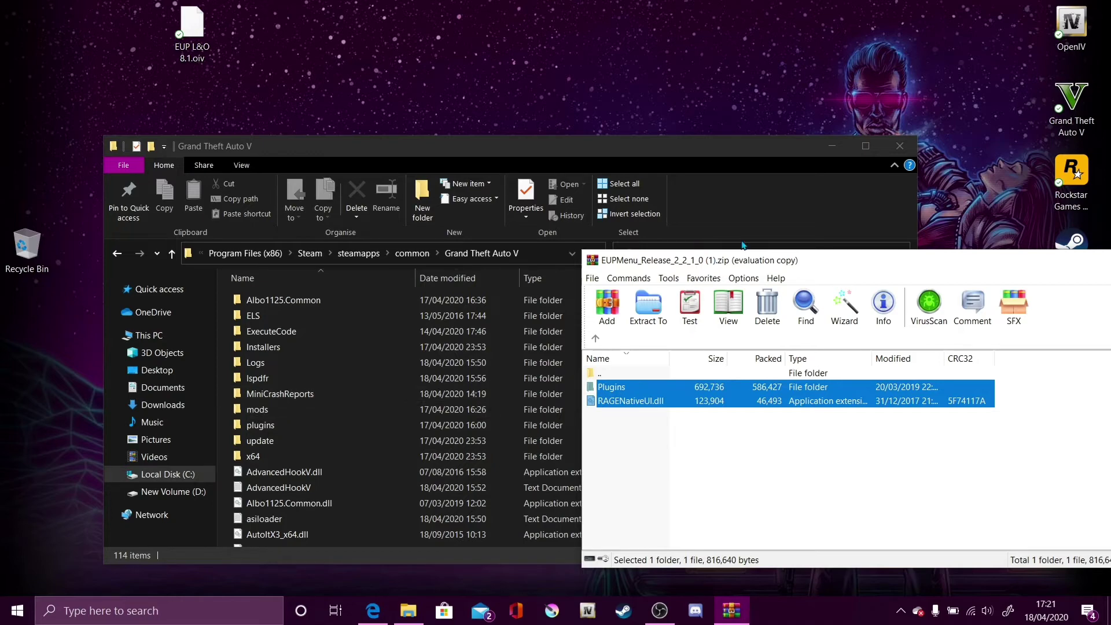
Close the EUP Menu archive, switch to Edge and go back to the EUP Menu 2.2.1.0 mod page.
drag(722, 266, 299, 258)
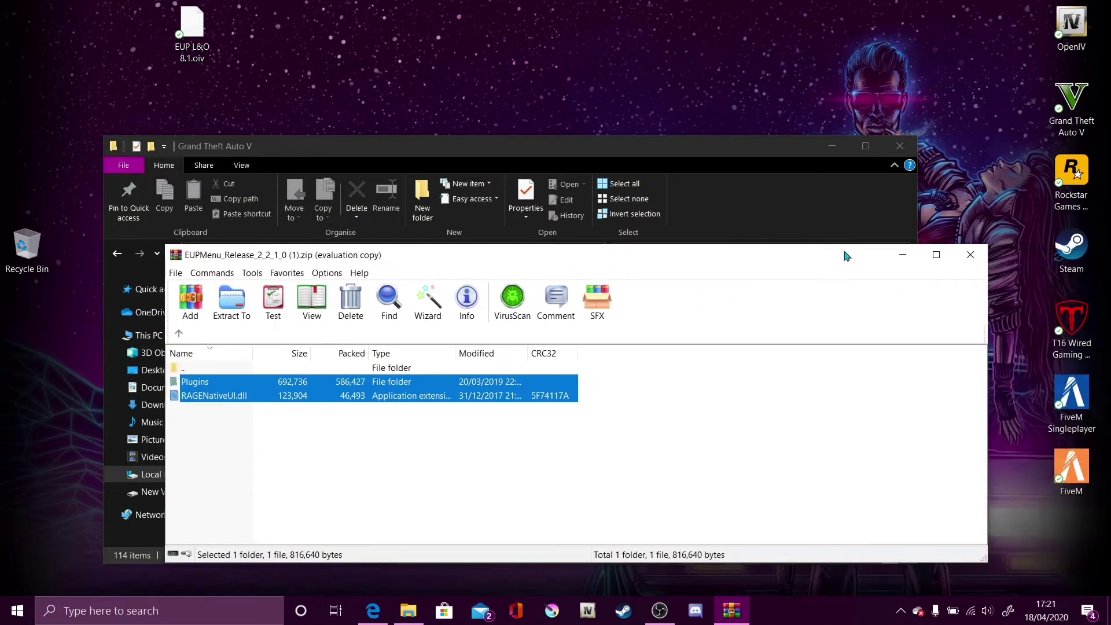
click(975, 255)
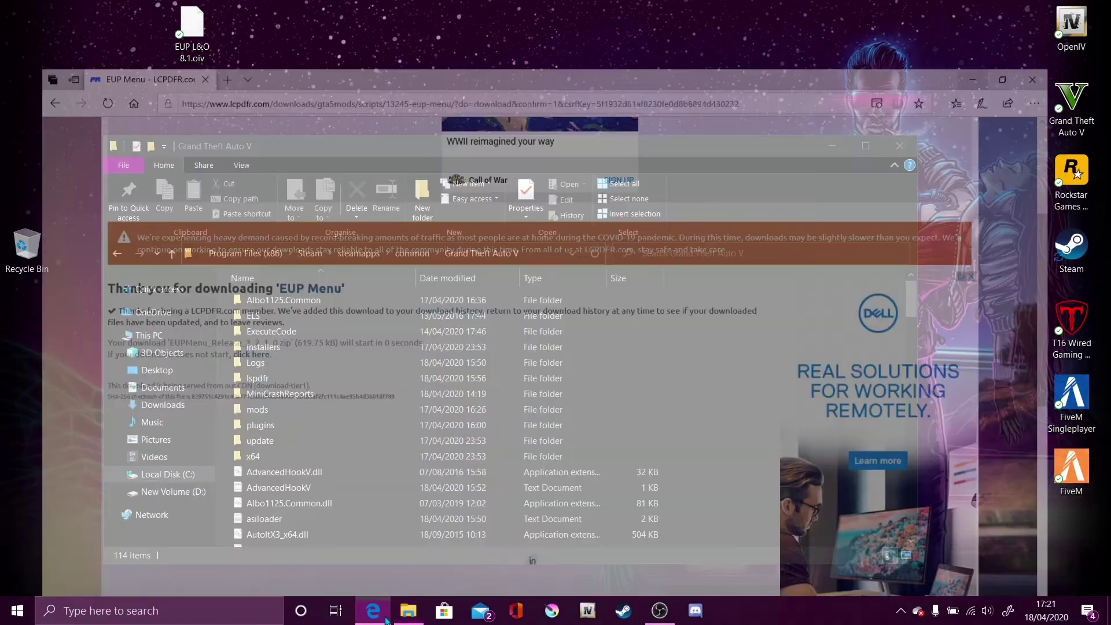
click(373, 611)
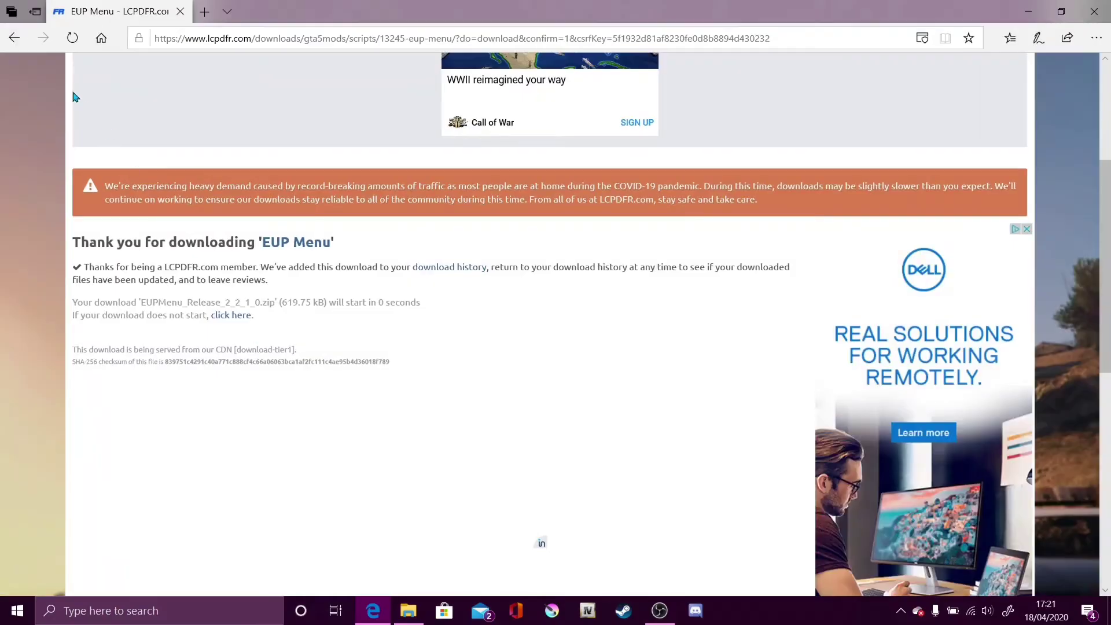
click(17, 42)
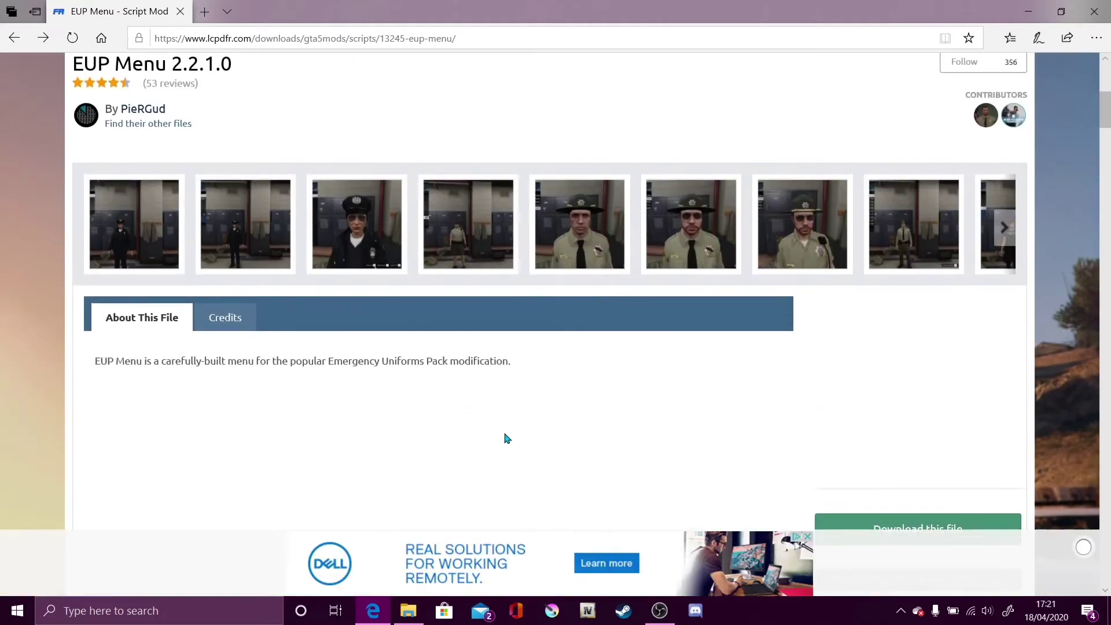
Open the Emergency uniforms pack - Serve & Rescue page linked in the EUP Menu description.
scroll(286, 334, down, 15)
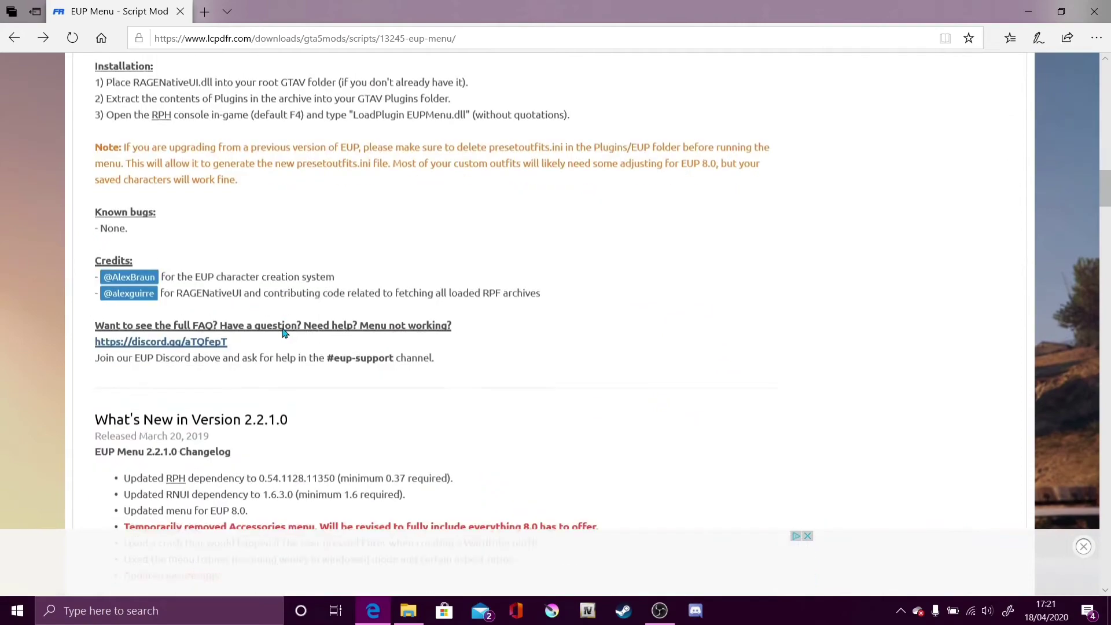
scroll(286, 334, down, 3)
scroll(284, 327, up, 20)
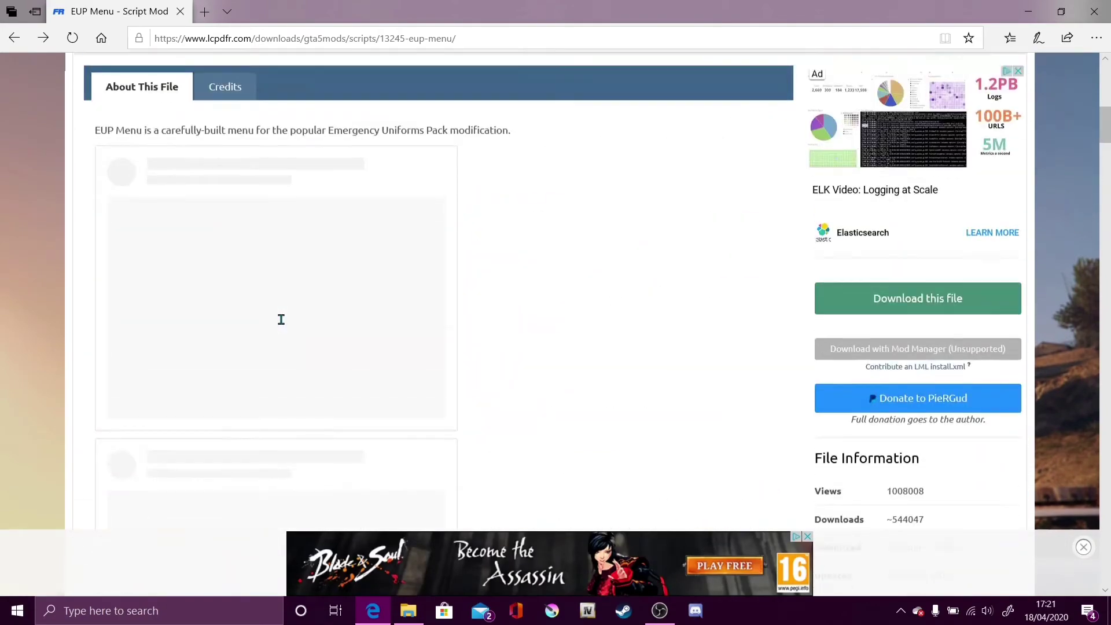
scroll(282, 325, down, 5)
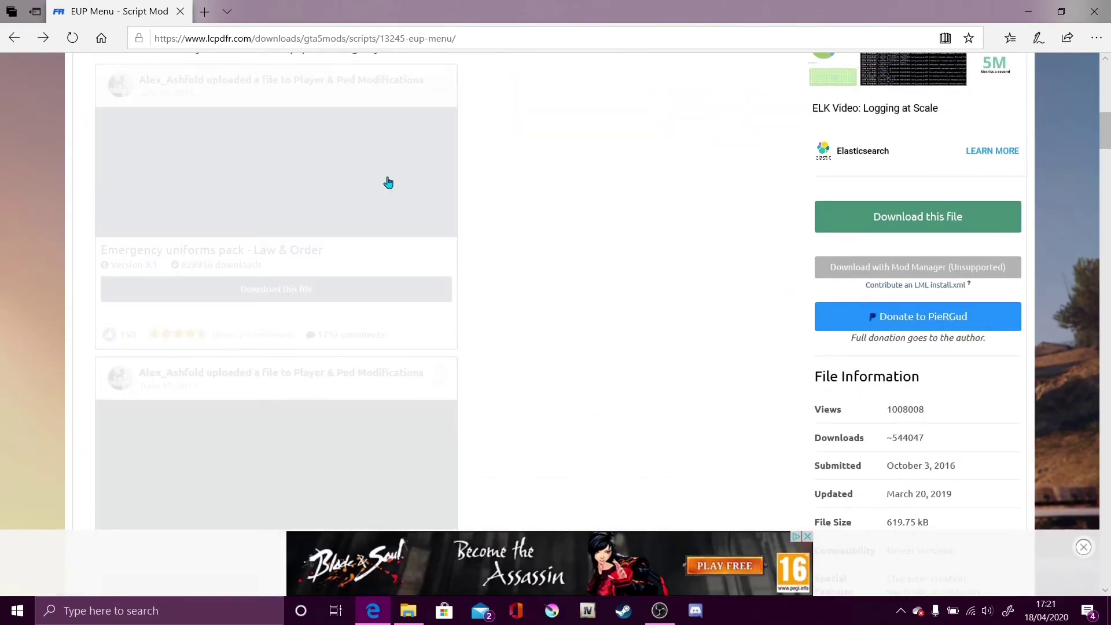
scroll(438, 283, down, 1)
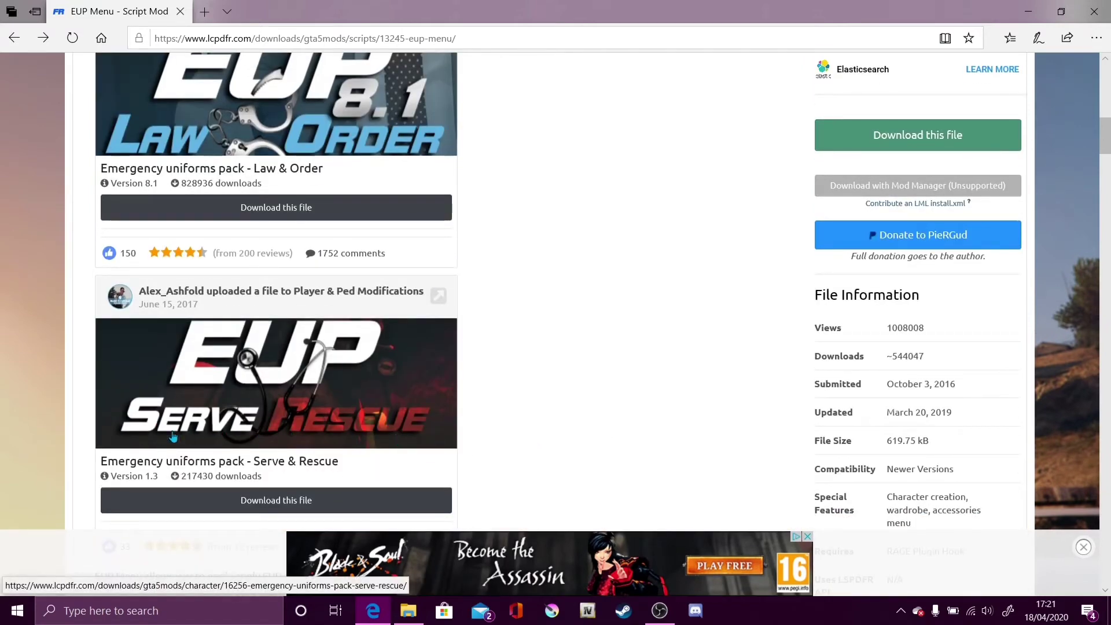
click(301, 409)
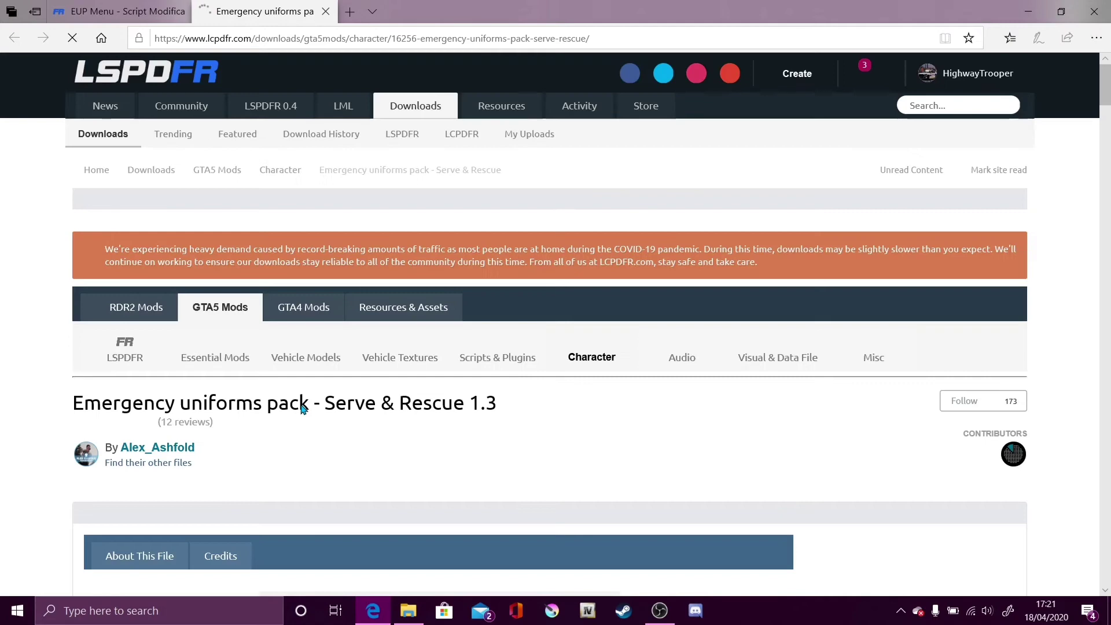
Download Emergency uniforms pack - Serve & Rescue 1.3 and open the downloaded EUP S_R 1.3.rar archive.
scroll(249, 372, down, 3)
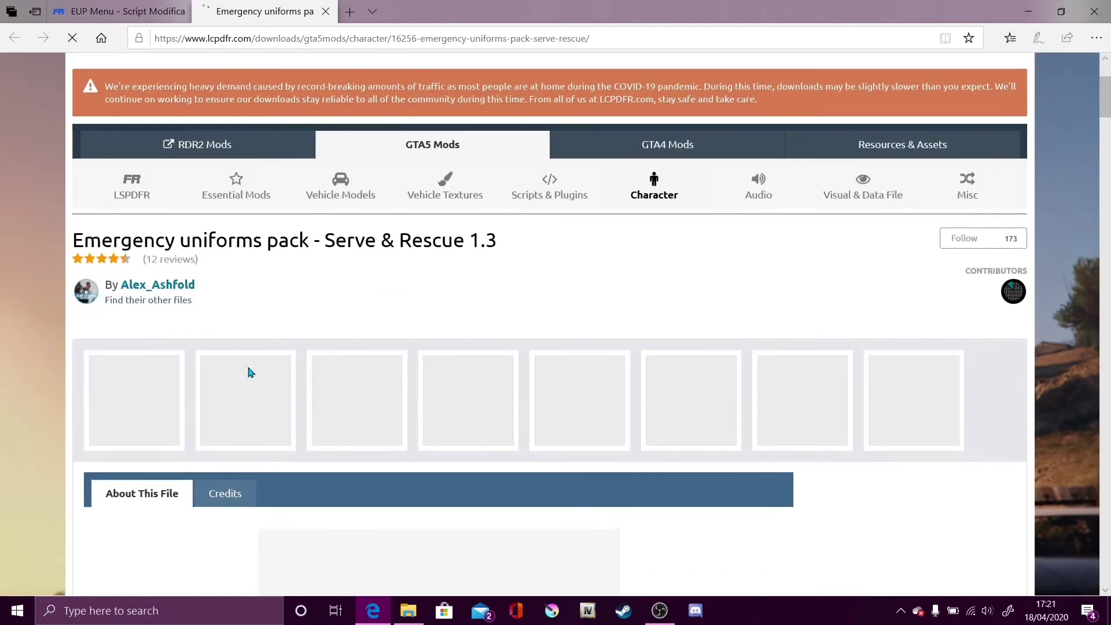
scroll(258, 372, down, 5)
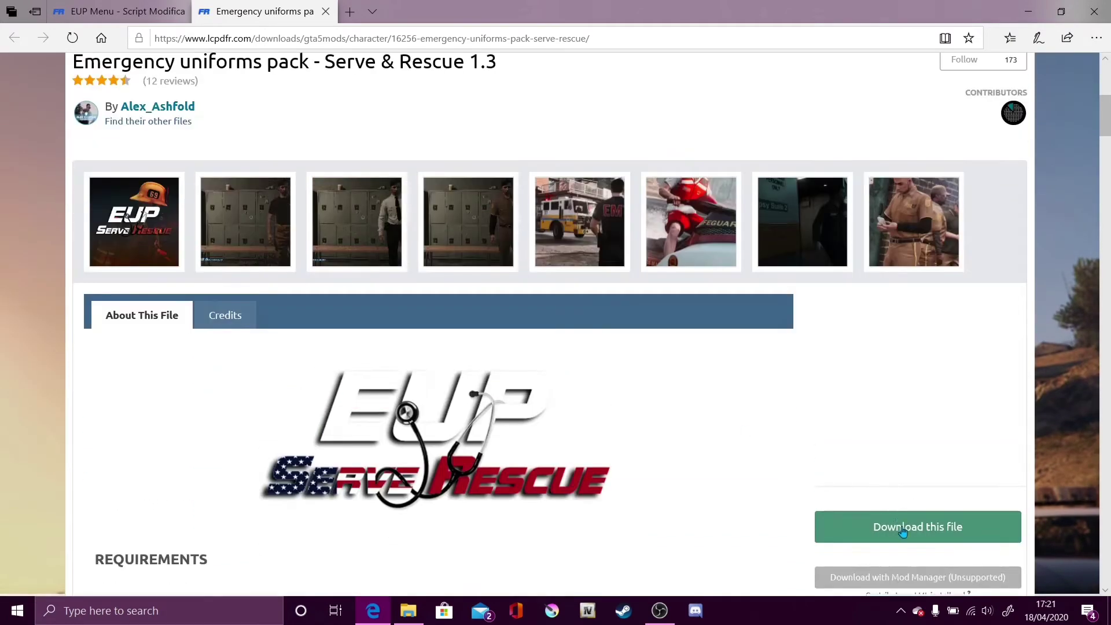
scroll(891, 521, down, 4)
scroll(899, 547, down, 3)
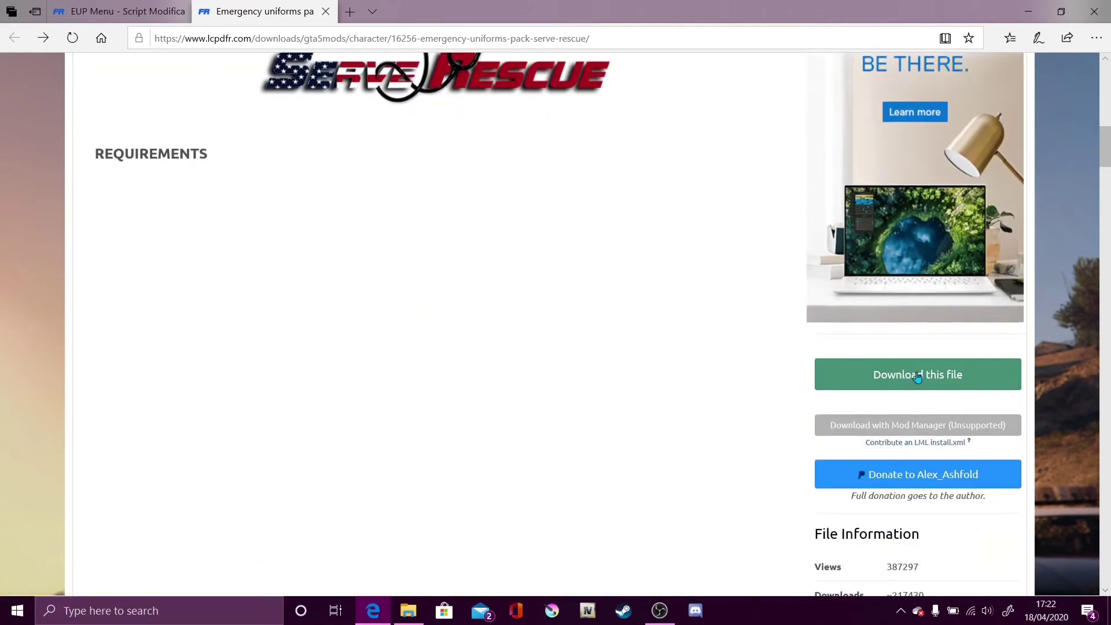
click(923, 123)
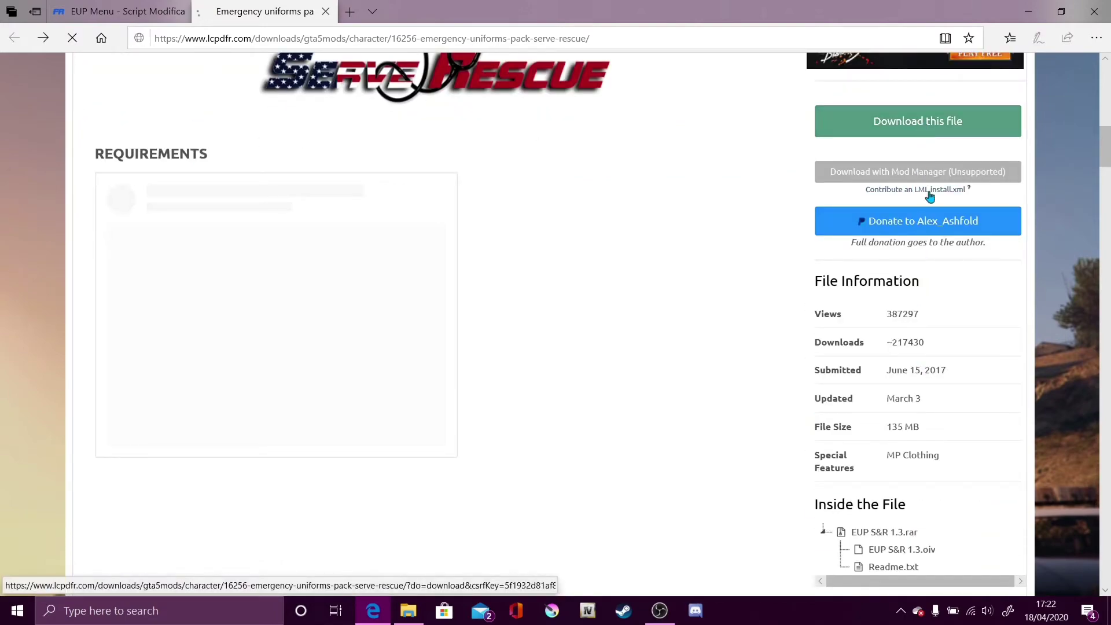
scroll(787, 524, down, 4)
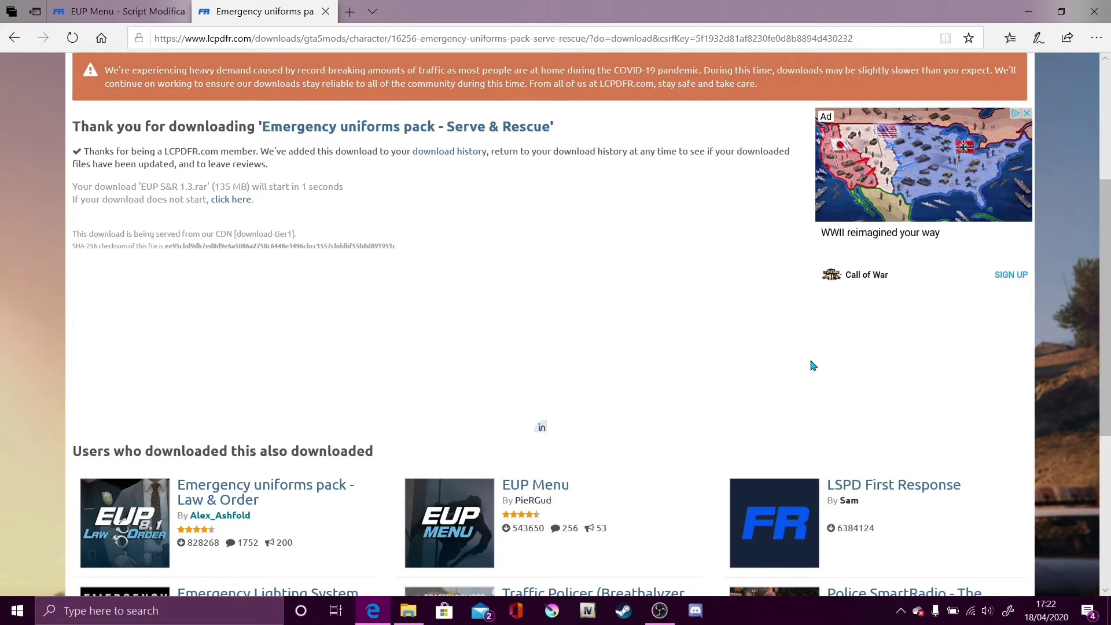
click(618, 587)
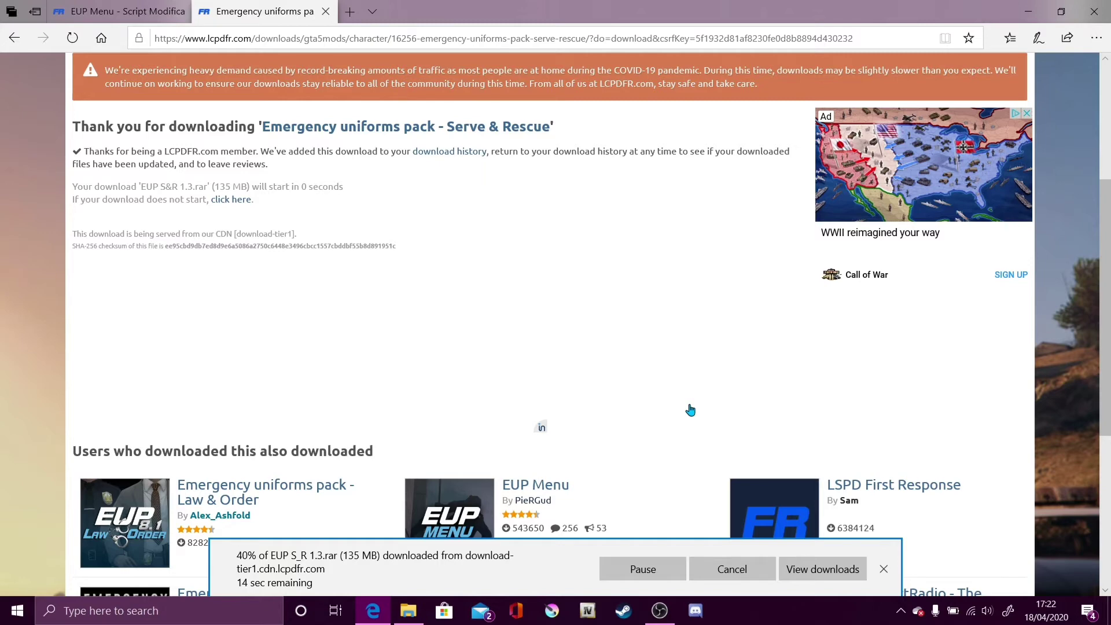
scroll(479, 303, down, 6)
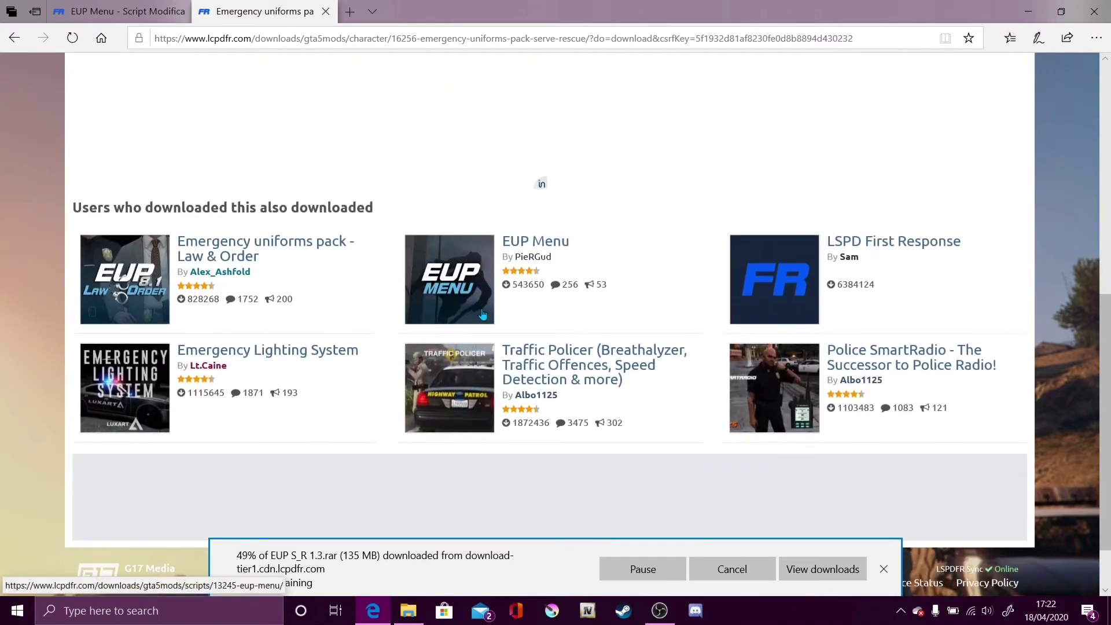
scroll(482, 312, up, 10)
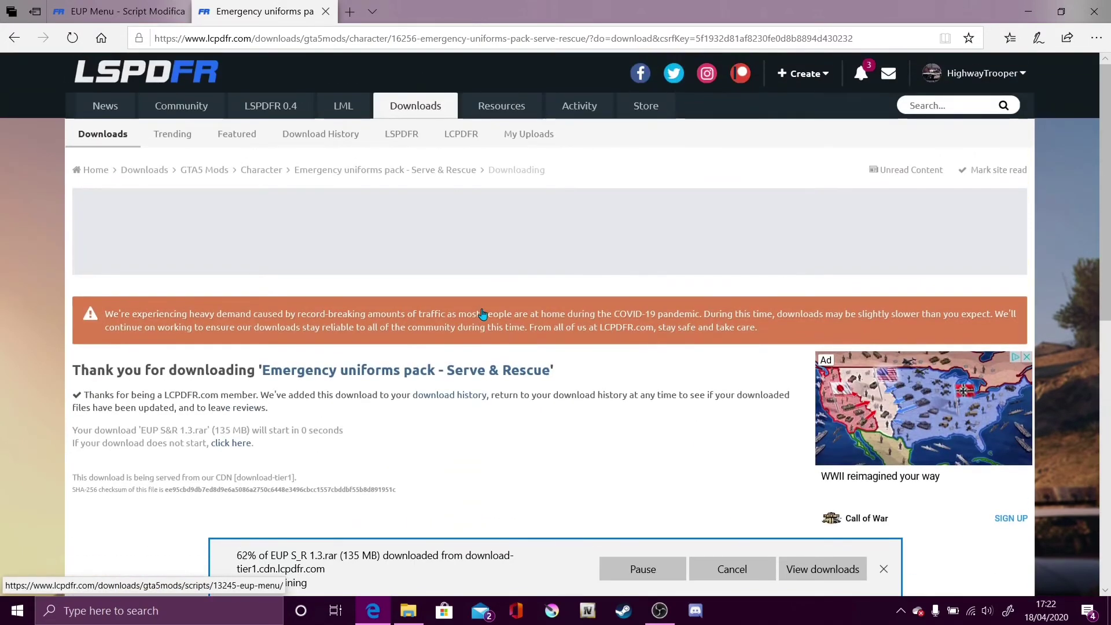
scroll(483, 314, down, 3)
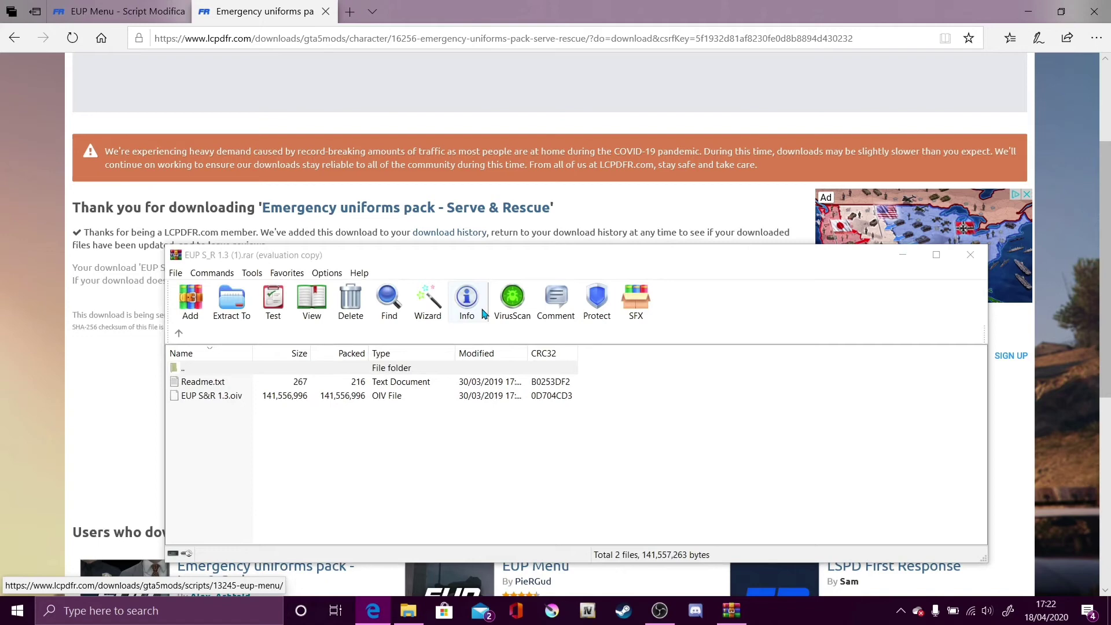
Minimize the browser, copy EUP S&R 1.3.oiv from the archive to the desktop, and move EUP L&O 8.1.oiv to the Recycle Bin.
click(1028, 11)
drag(437, 259, 690, 300)
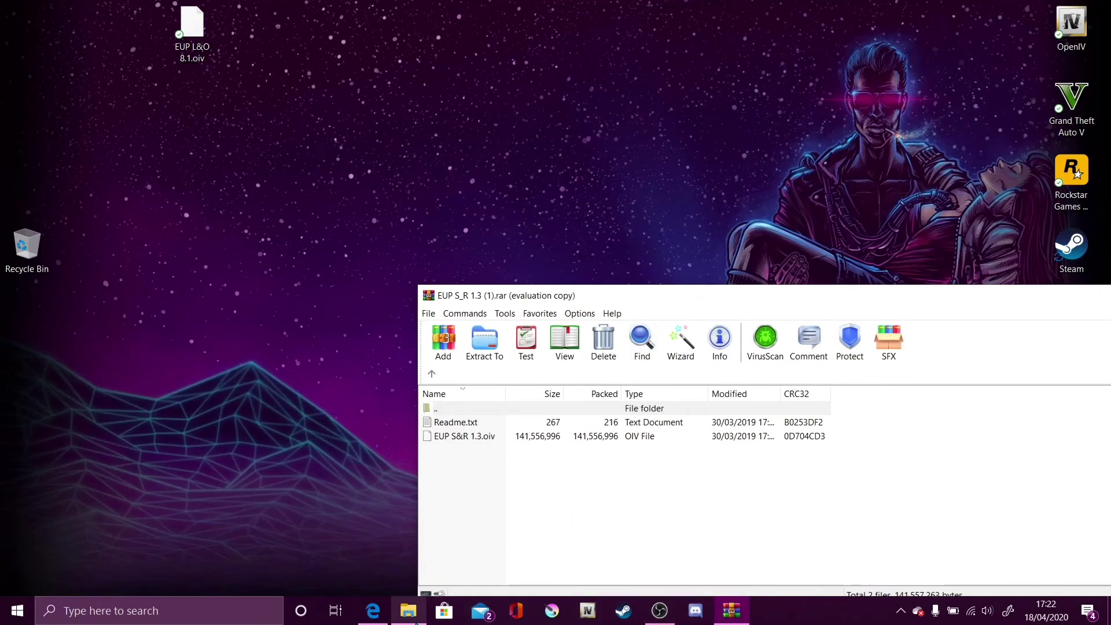
drag(473, 437, 195, 197)
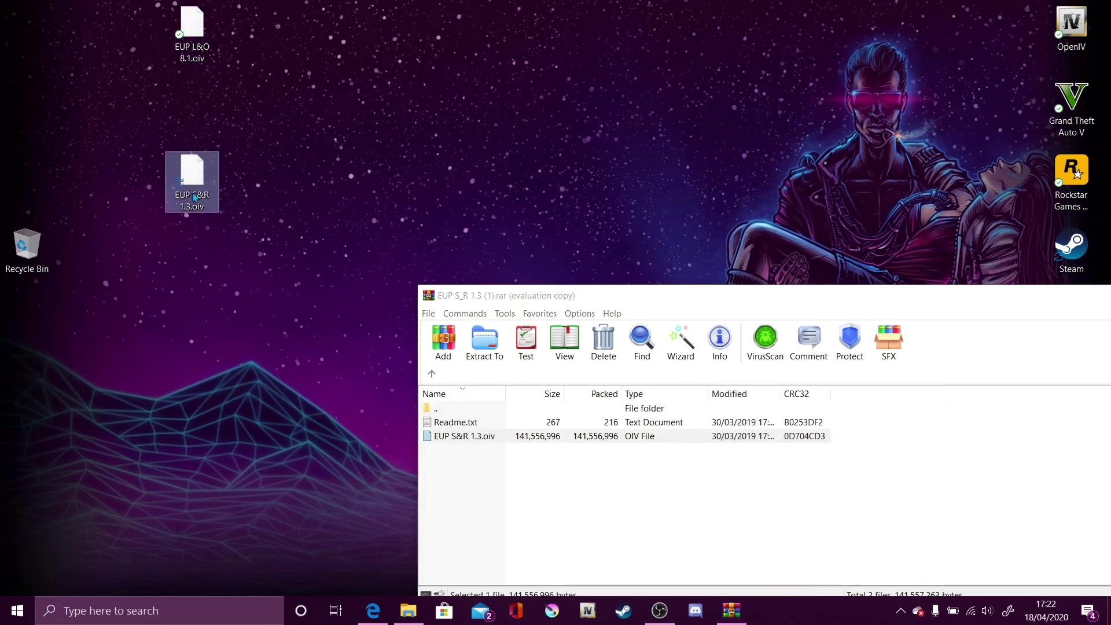
drag(212, 5, 32, 247)
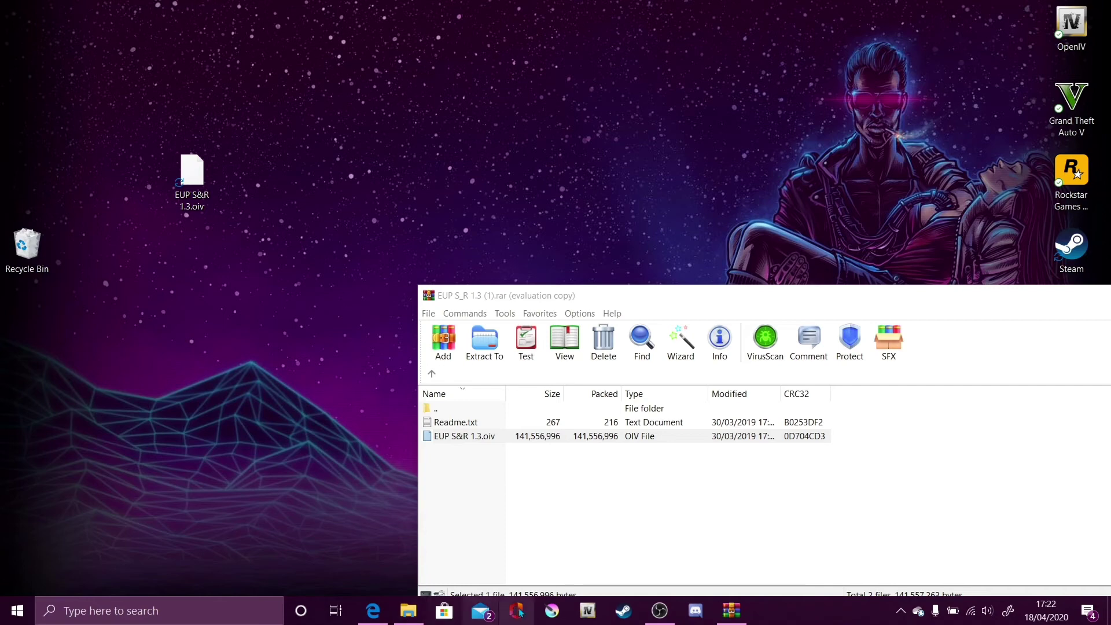
Start OpenIV for Grand Theft Auto V on Windows and load EUP S&R 1.3.oiv from the desktop in the package installer.
click(586, 612)
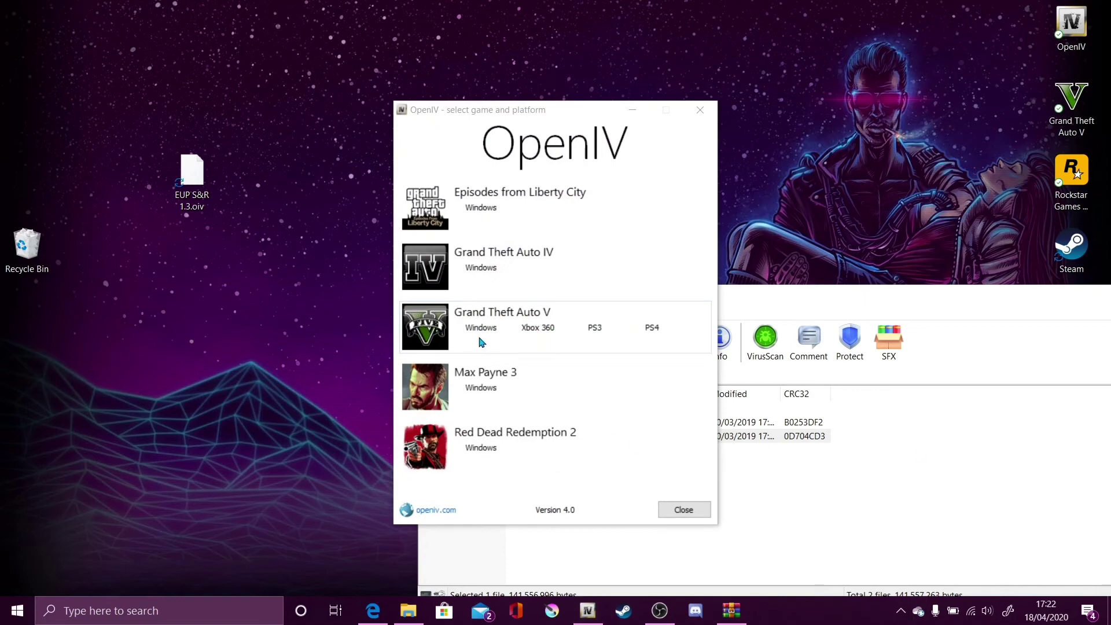
click(483, 337)
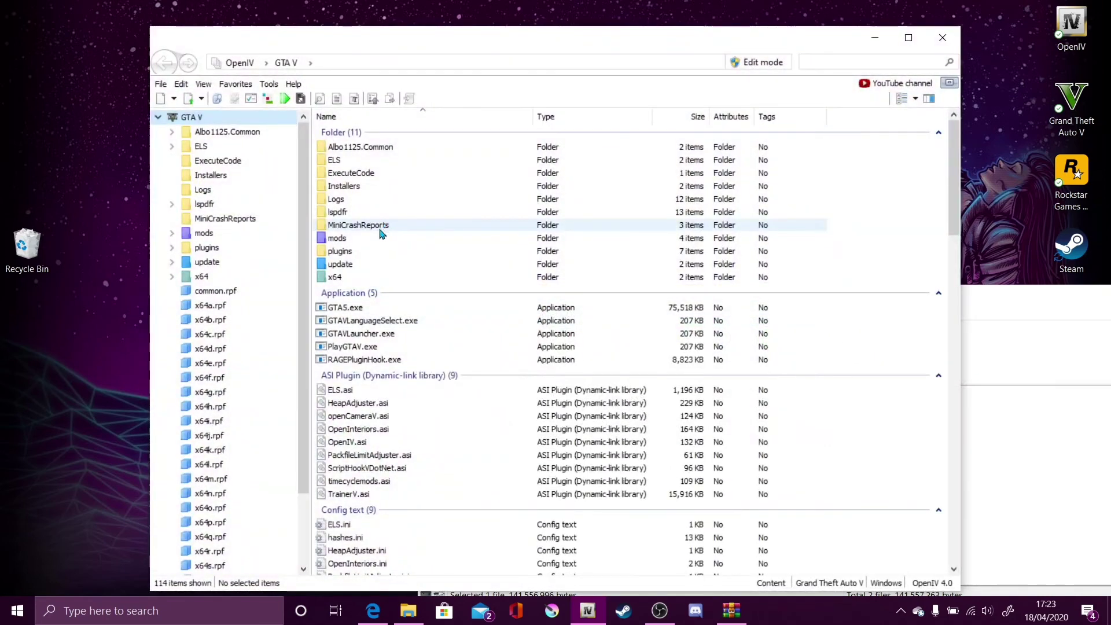
click(274, 101)
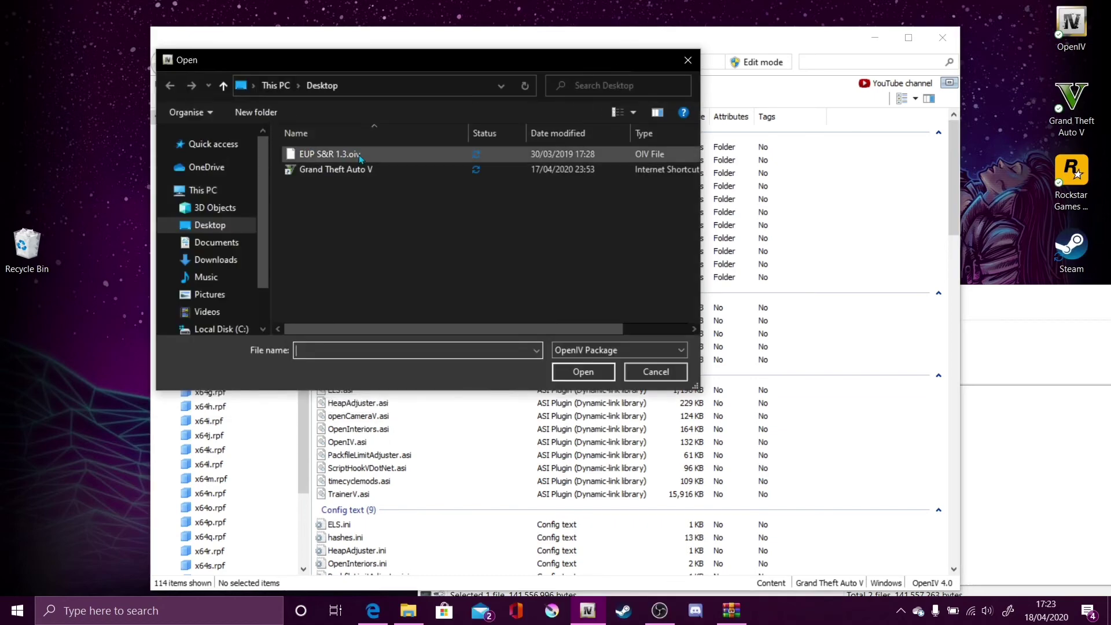
click(362, 159)
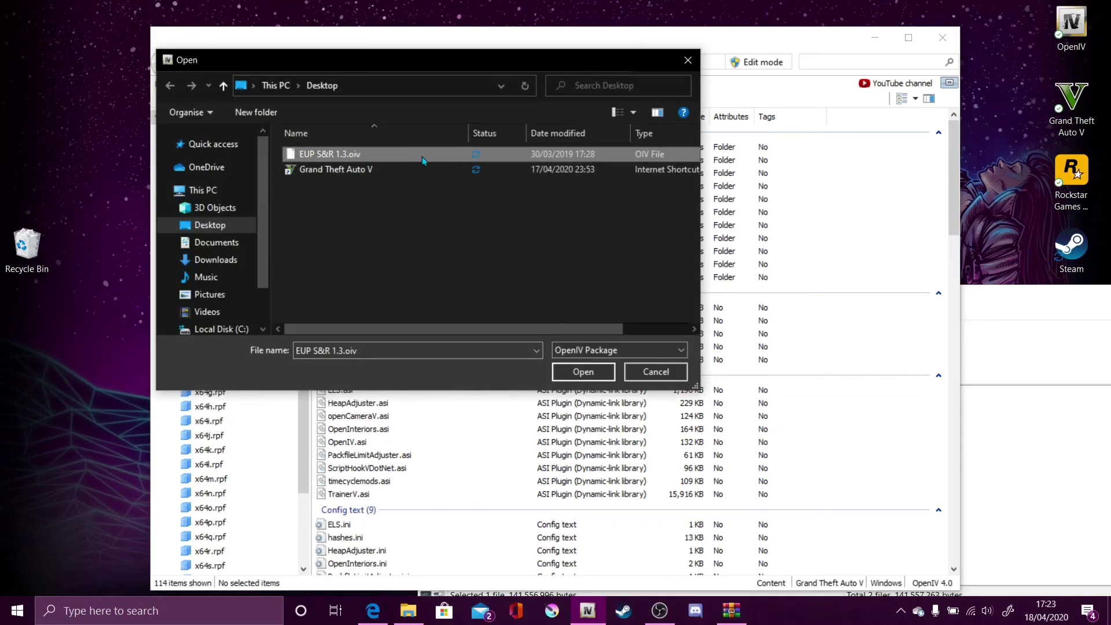
click(567, 370)
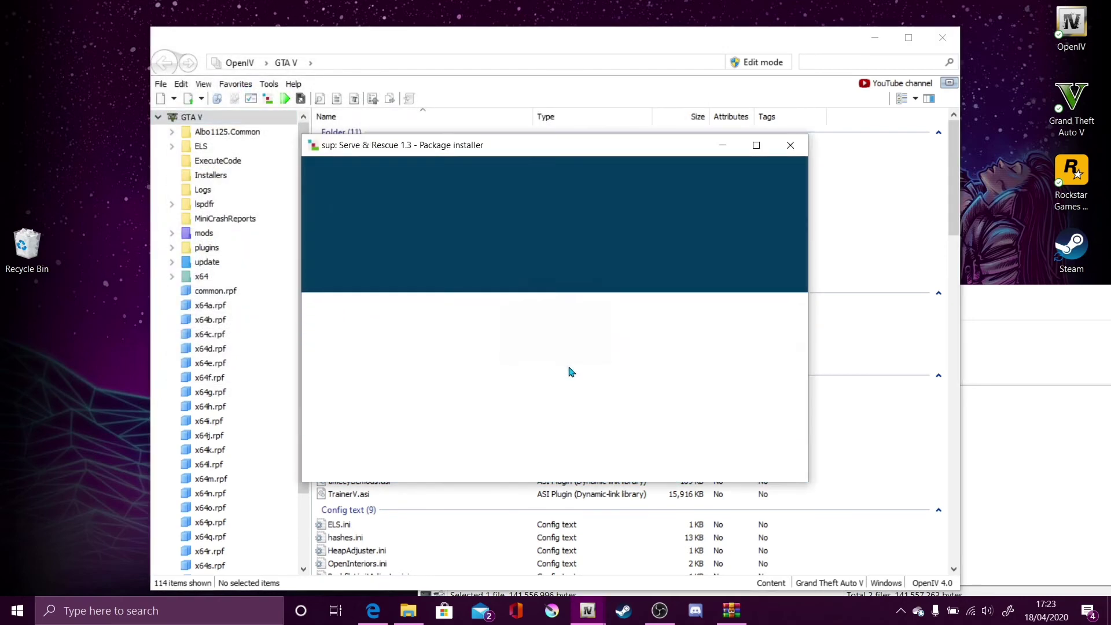
Go through the Serve & Rescue 1.3 installation into the "mods" folder, cancel at the confirmation and close the package installer.
click(765, 262)
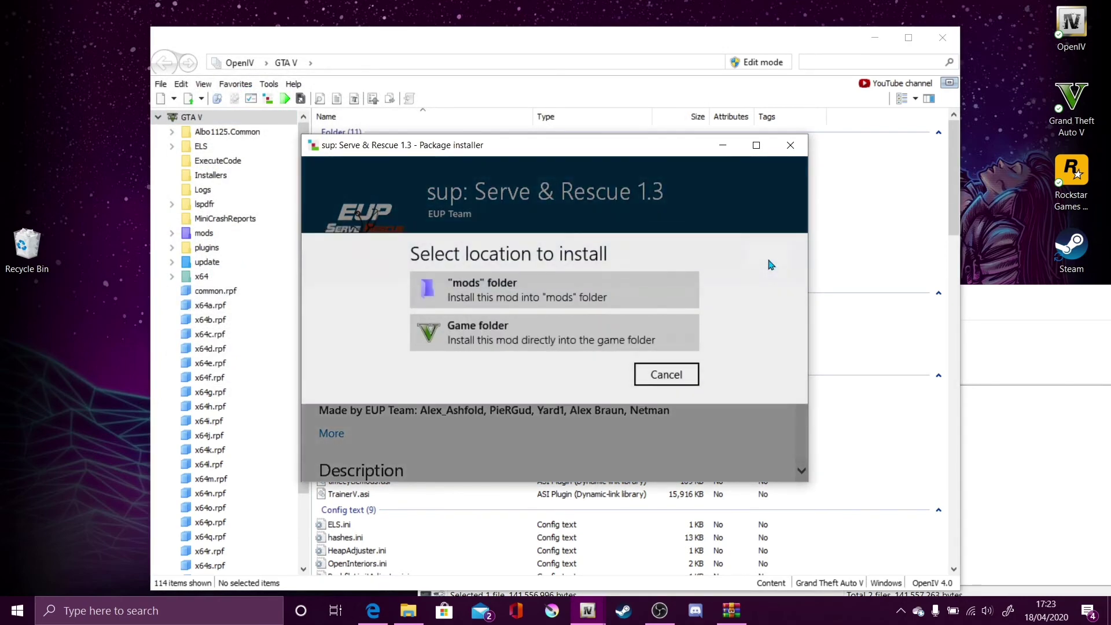
click(554, 286)
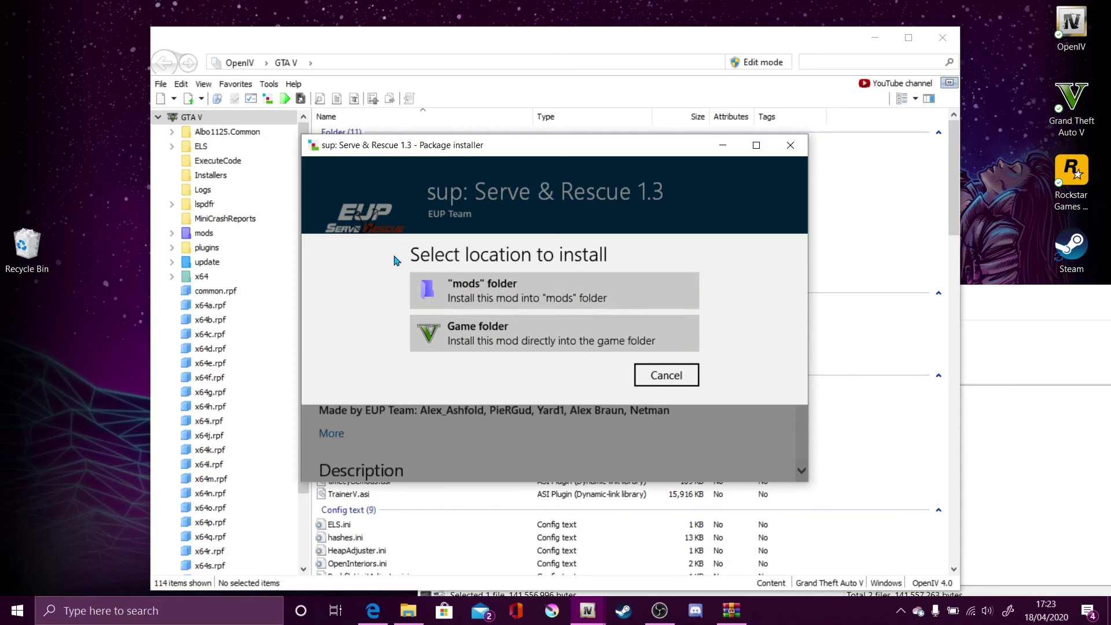
click(428, 282)
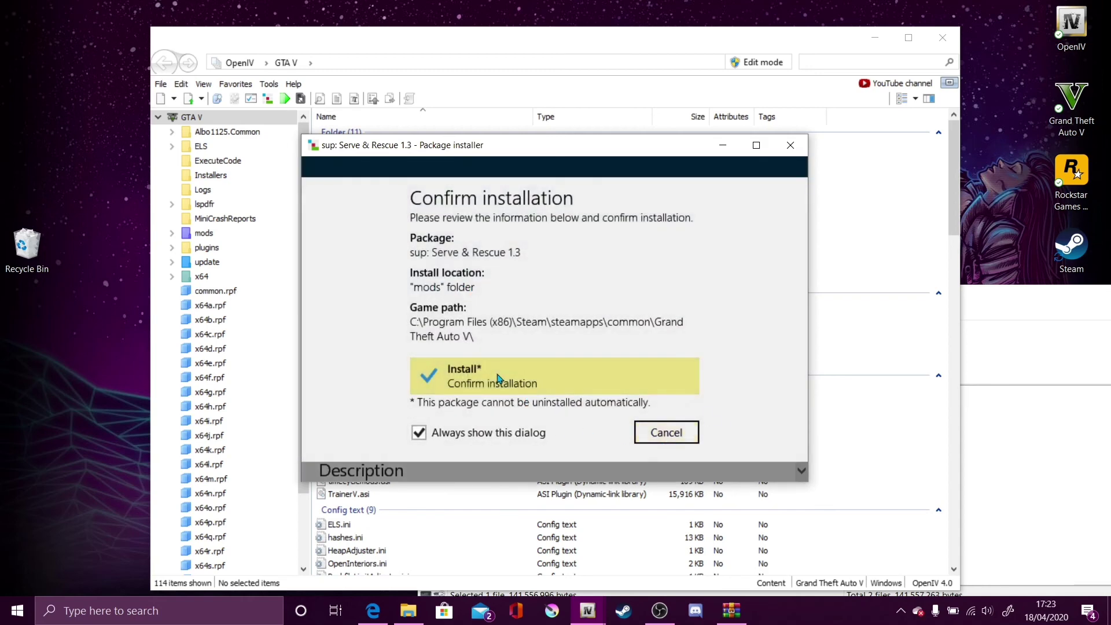
click(680, 437)
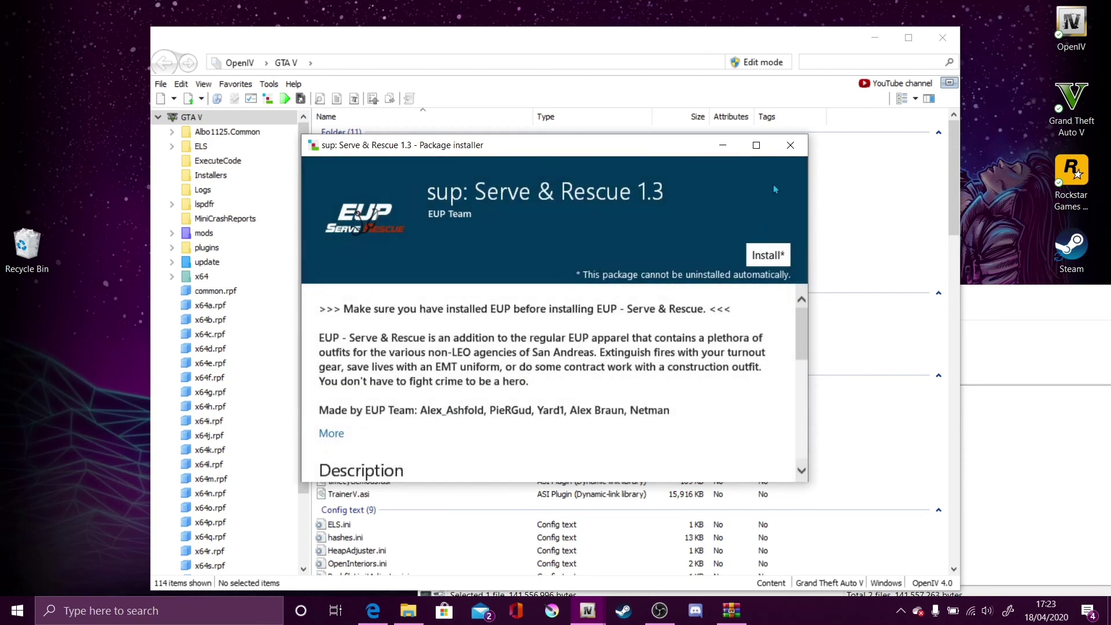
click(799, 150)
Bring the EUP S_R 1.3 archive window forward over OpenIV and close it.
click(1011, 323)
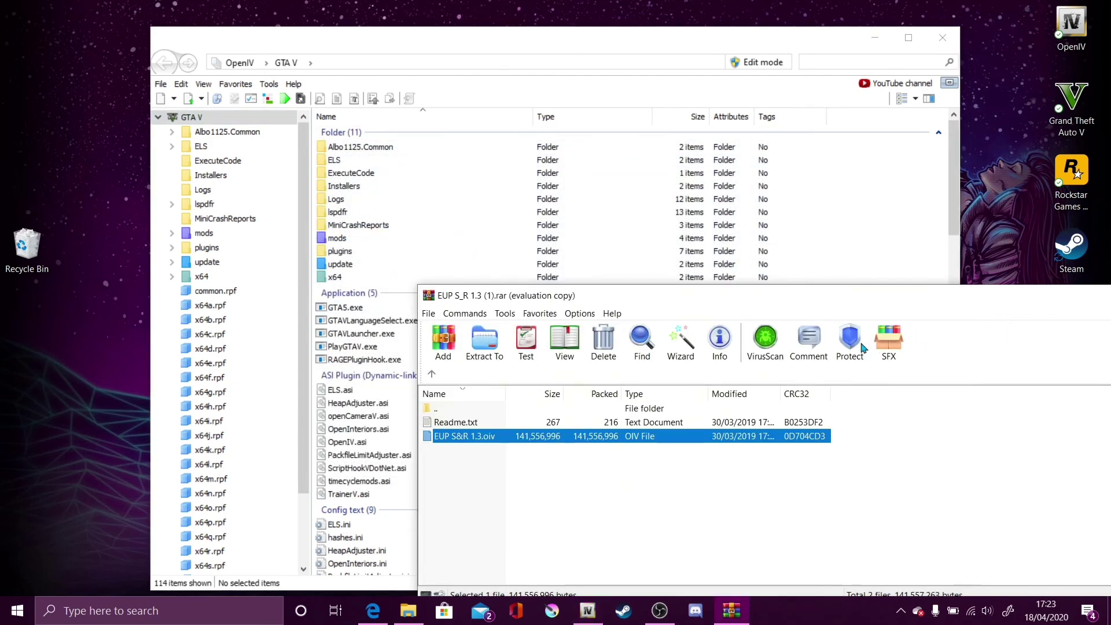
drag(902, 308, 635, 292)
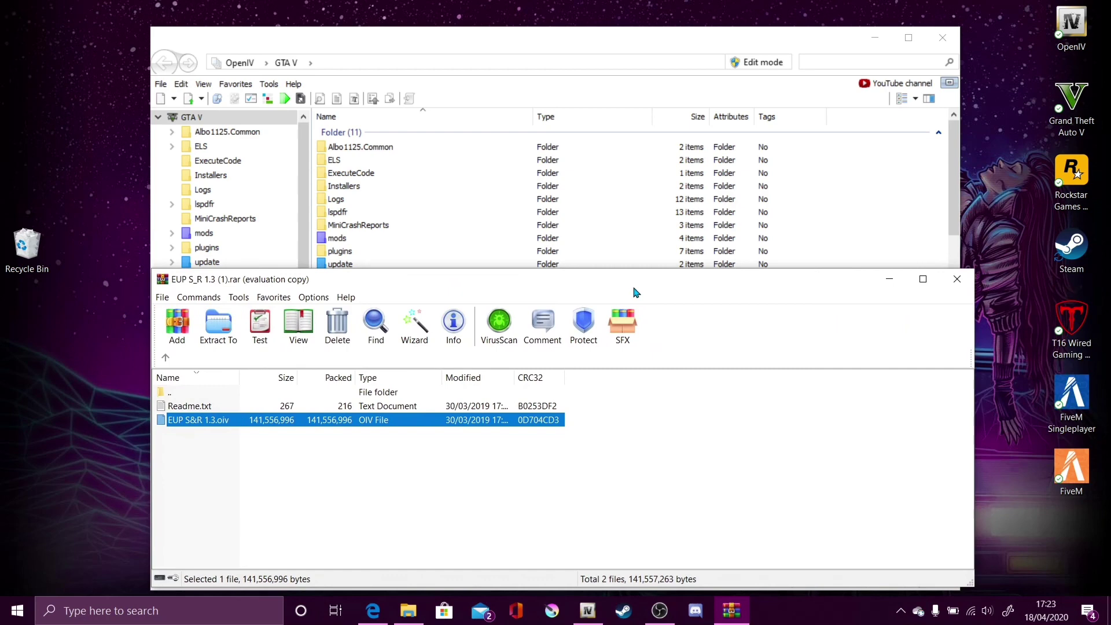
click(958, 279)
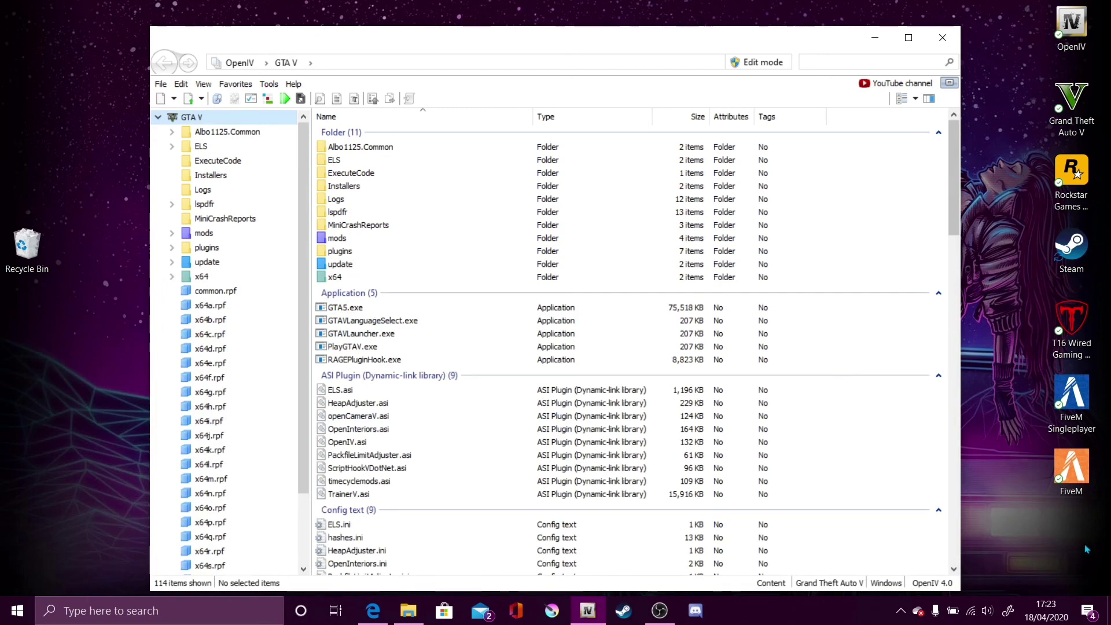
click(668, 619)
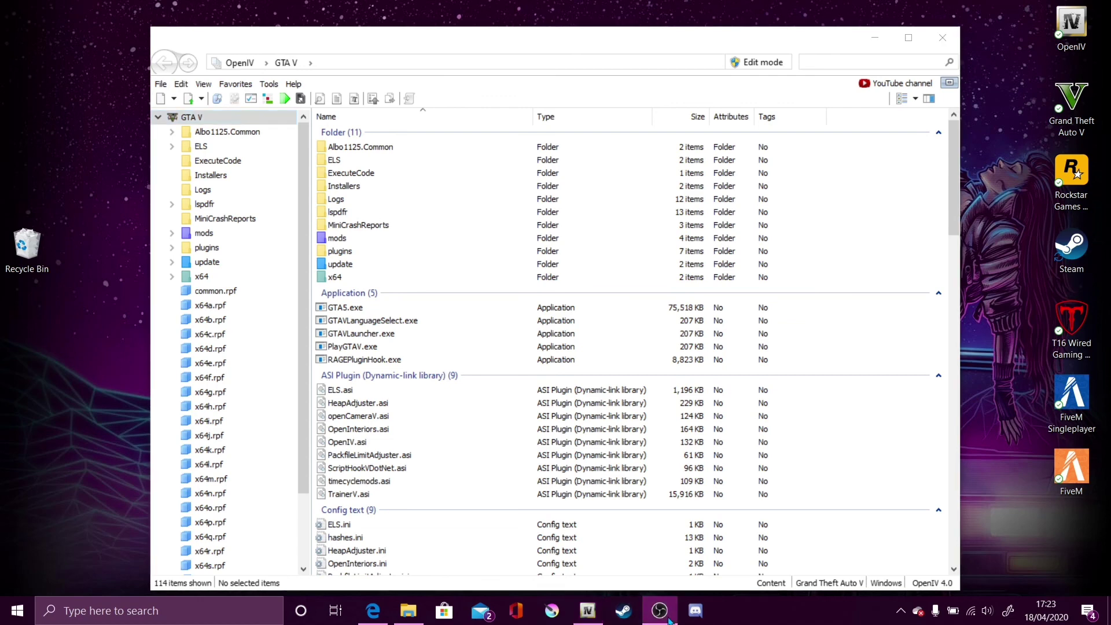